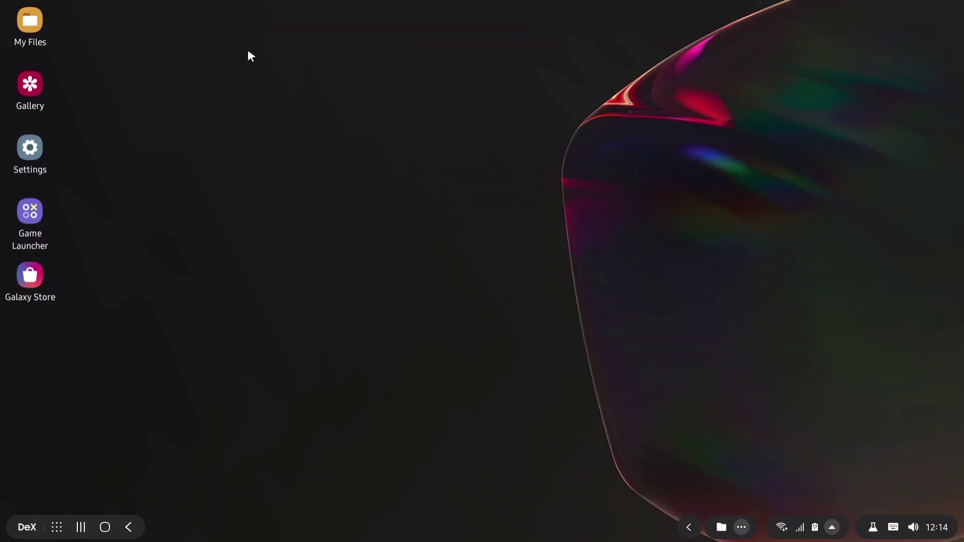
- Check the desktop's Sort by options without changing them, then clean up the desktop page
right_click(521, 159)
left_click(537, 251)
right_click(374, 200)
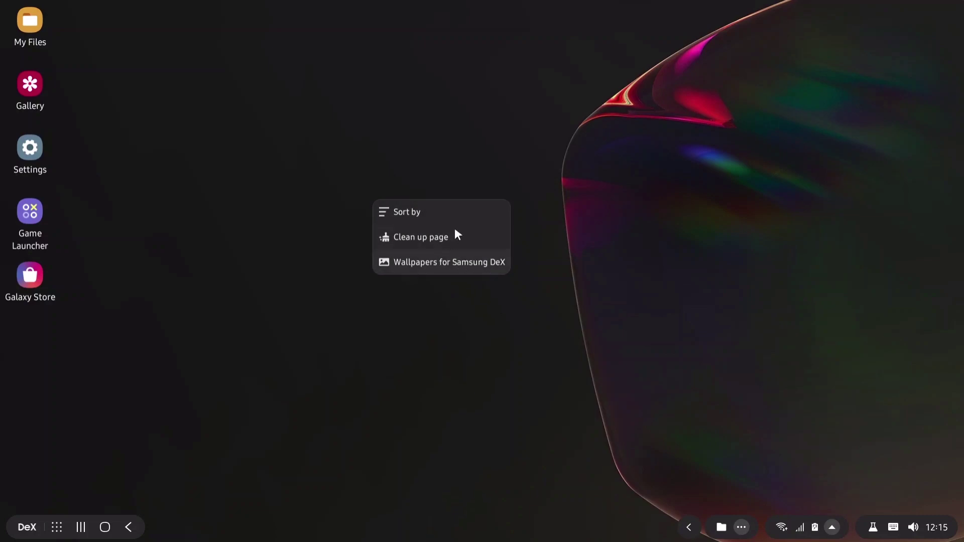
left_click(424, 211)
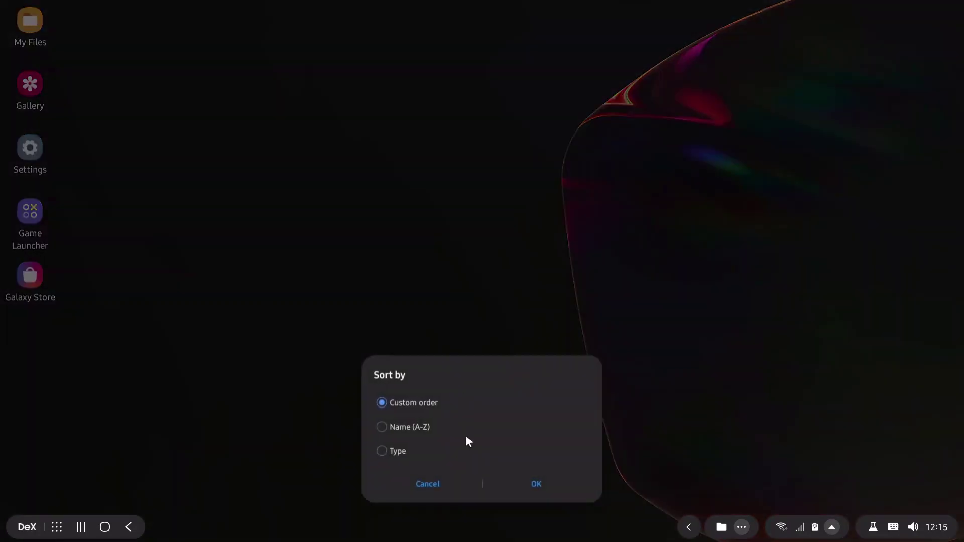
left_click(546, 266)
right_click(395, 206)
left_click(422, 208)
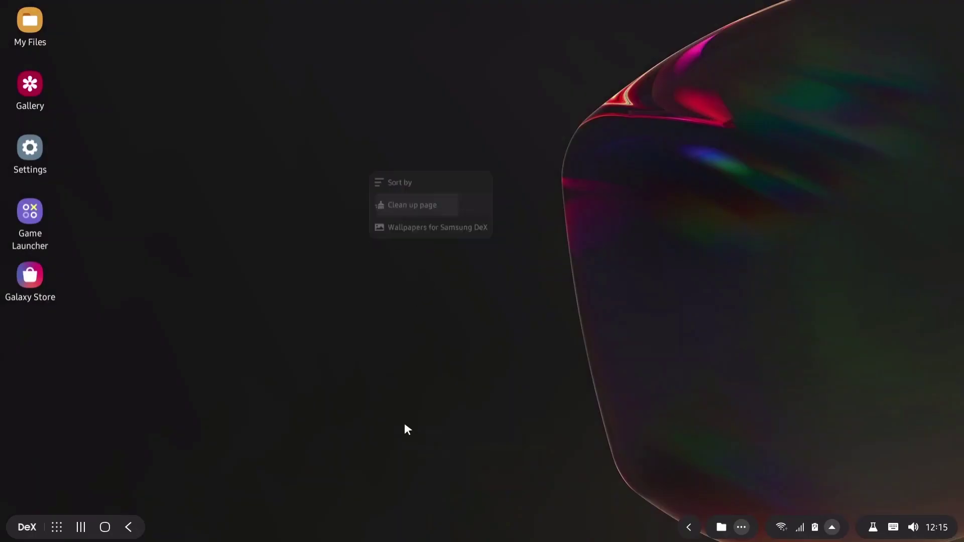
left_click(555, 489)
- Set Default 1 as the DeX wallpaper for both home and lock screens
right_click(399, 217)
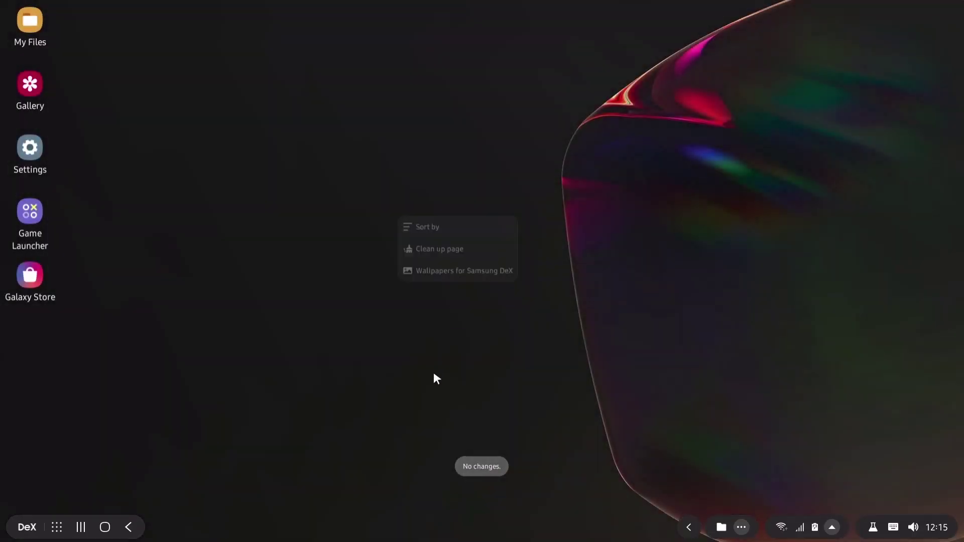
left_click(452, 281)
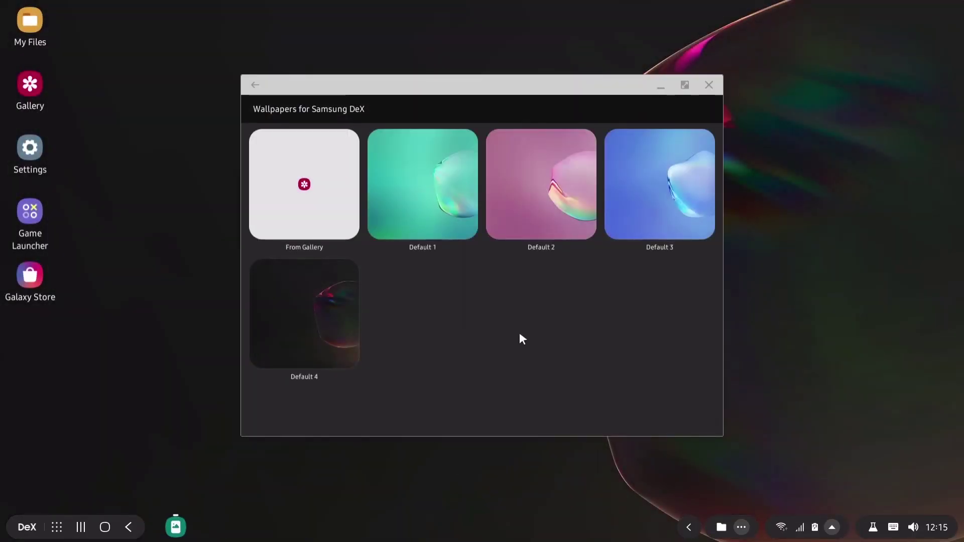
key("Return")
key("Right")
key("Right")
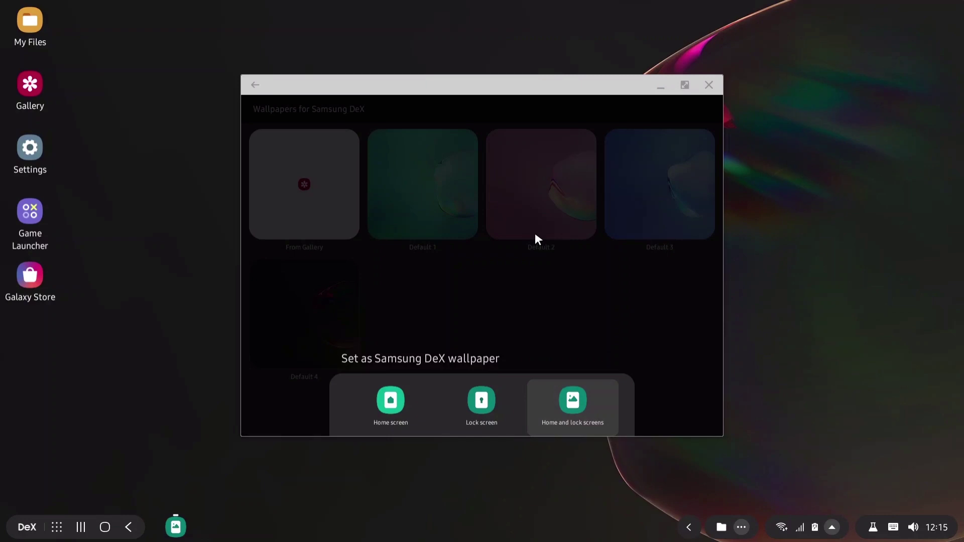
key("Return")
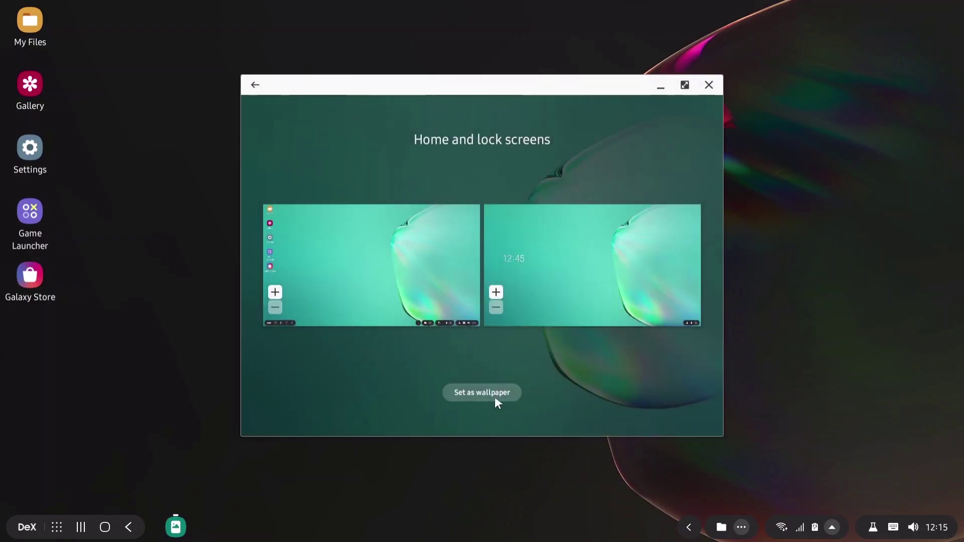
left_click(495, 394)
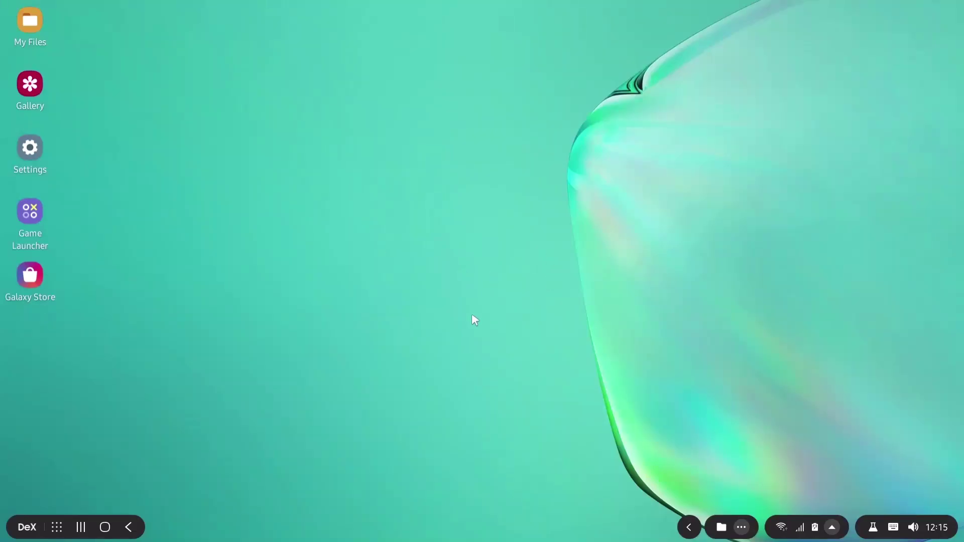
key("Return")
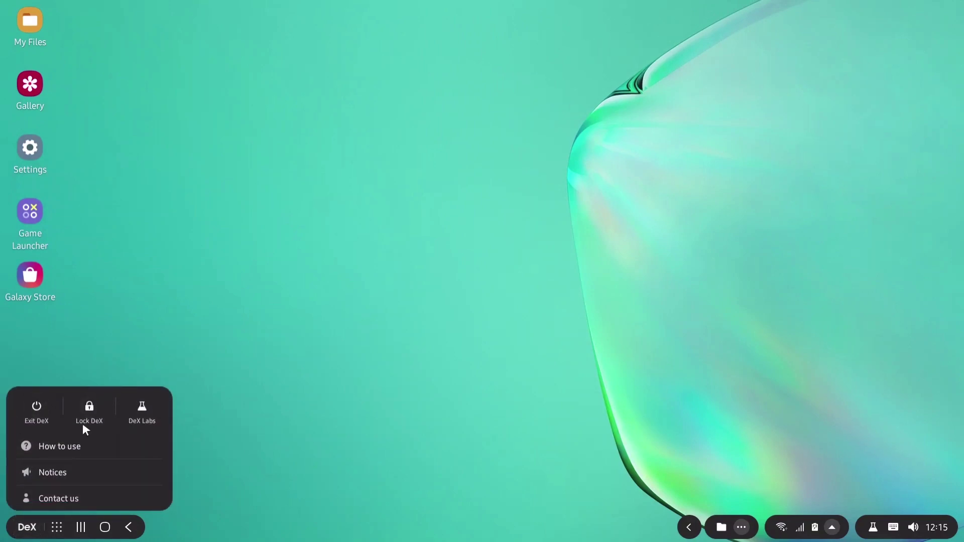
left_click(103, 416)
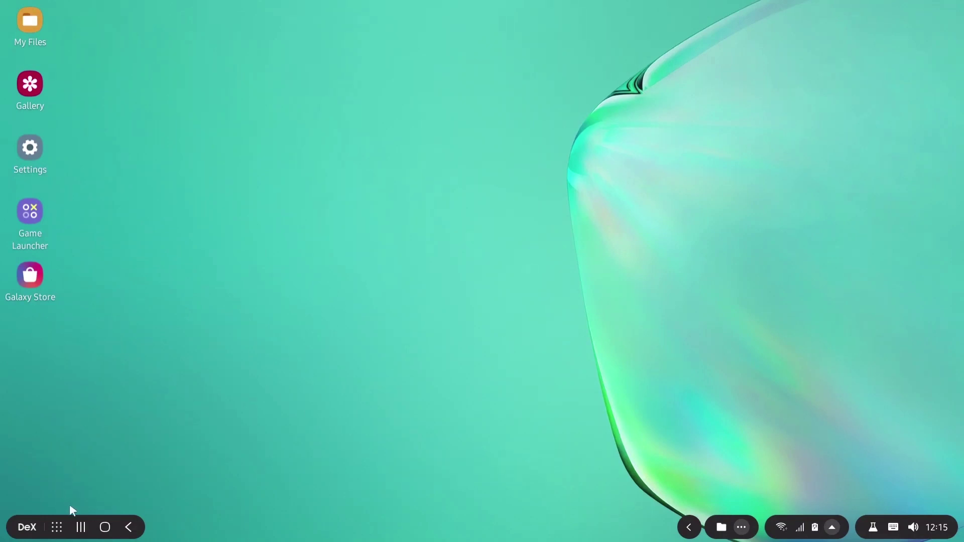
left_click(41, 533)
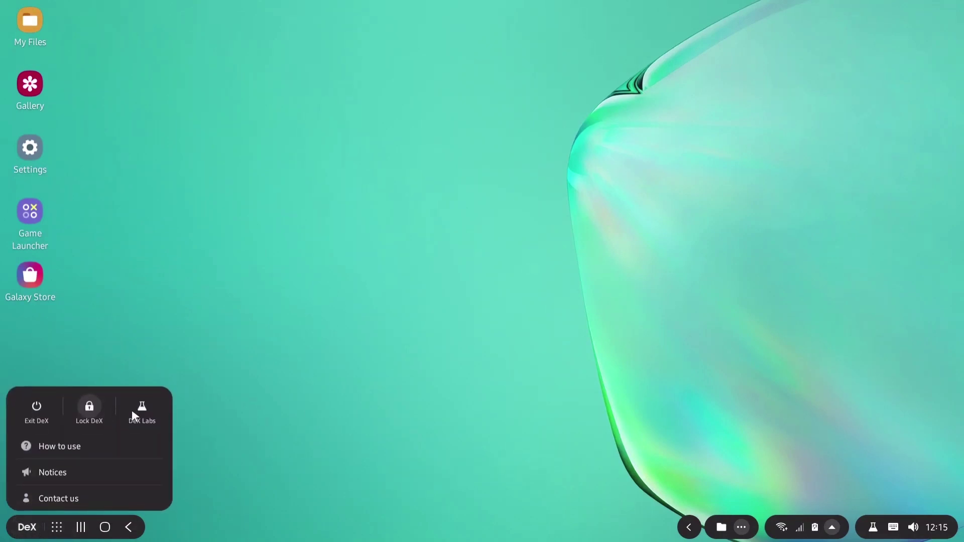
left_click(143, 416)
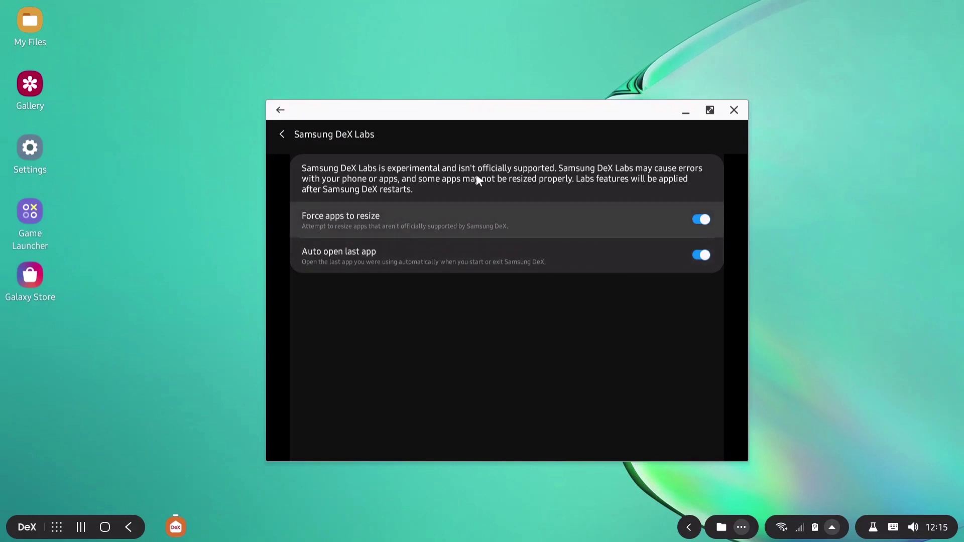
left_click(733, 110)
- Open the How to use guide from the DeX menu and minimize it
left_click(28, 528)
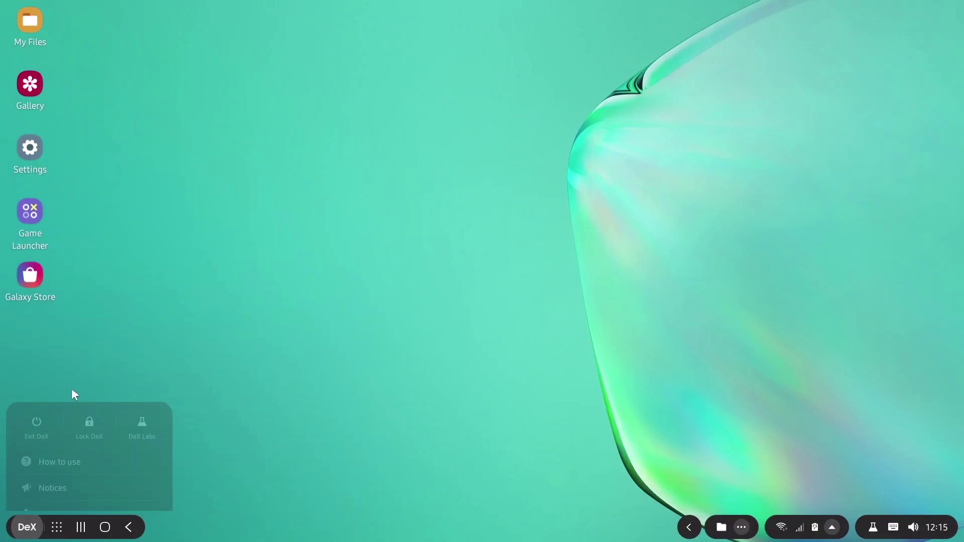
left_click(85, 447)
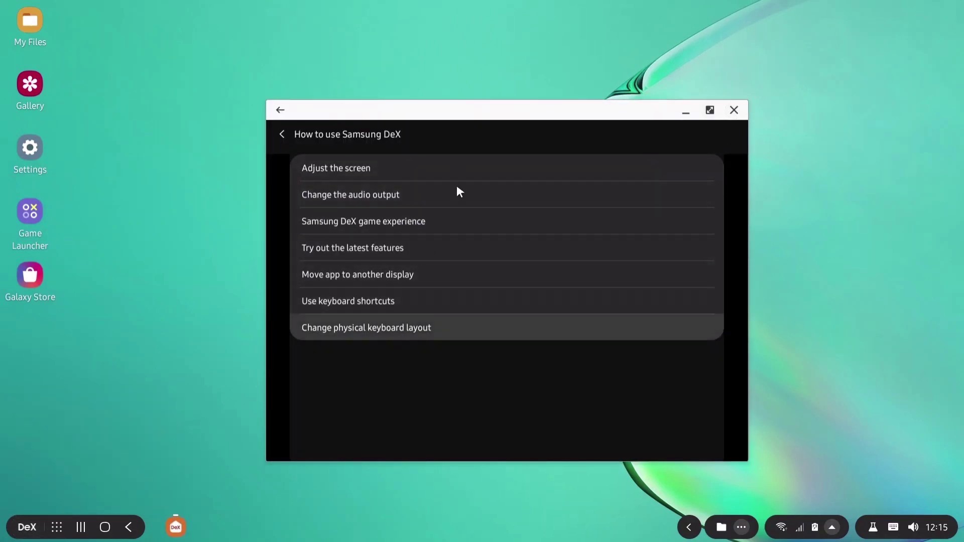
left_click(686, 113)
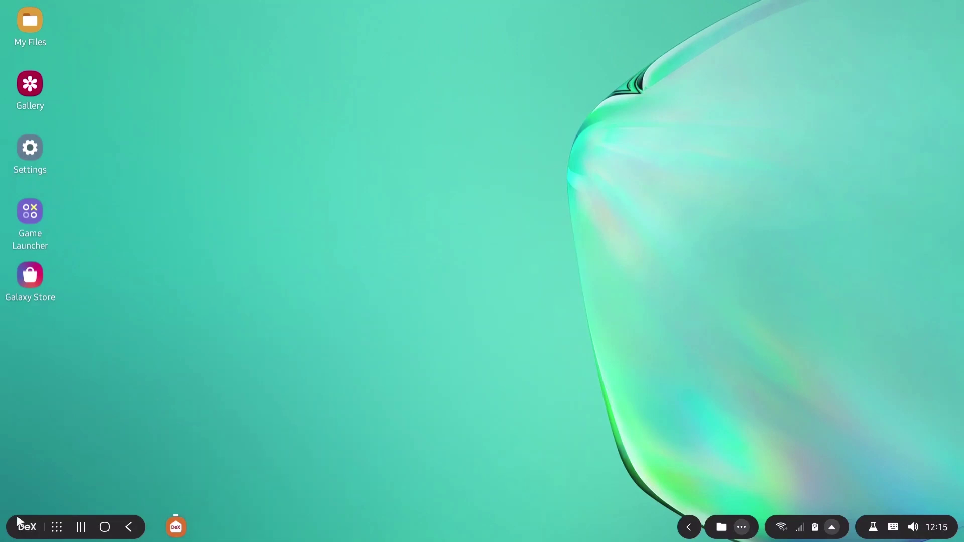
- Open the Samsung DeX notices page in Chrome and minimize the Chrome window
left_click(27, 528)
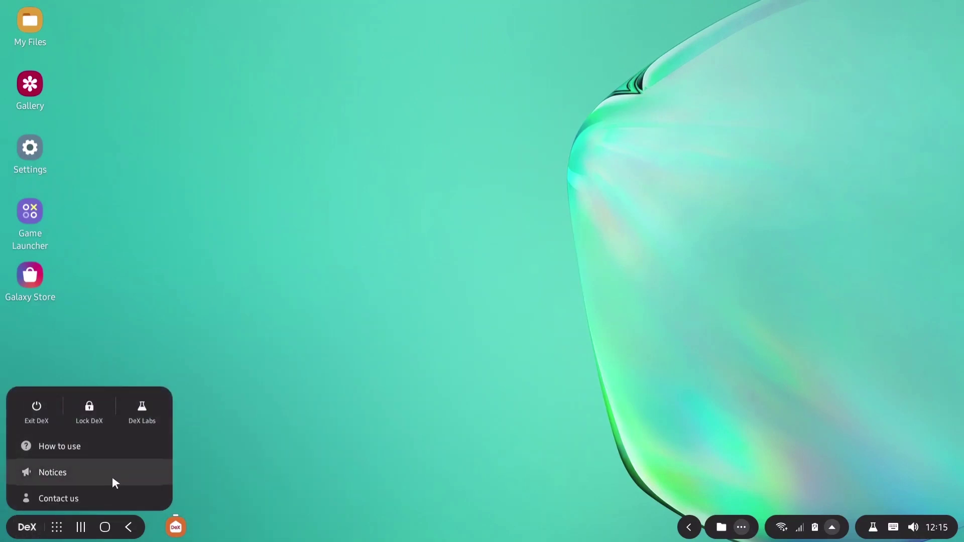
left_click(476, 394)
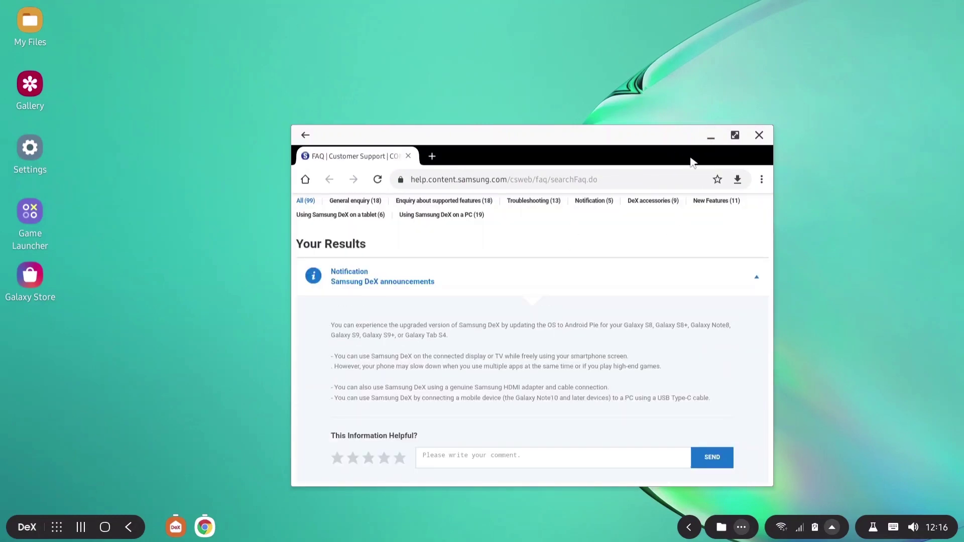
left_click(711, 137)
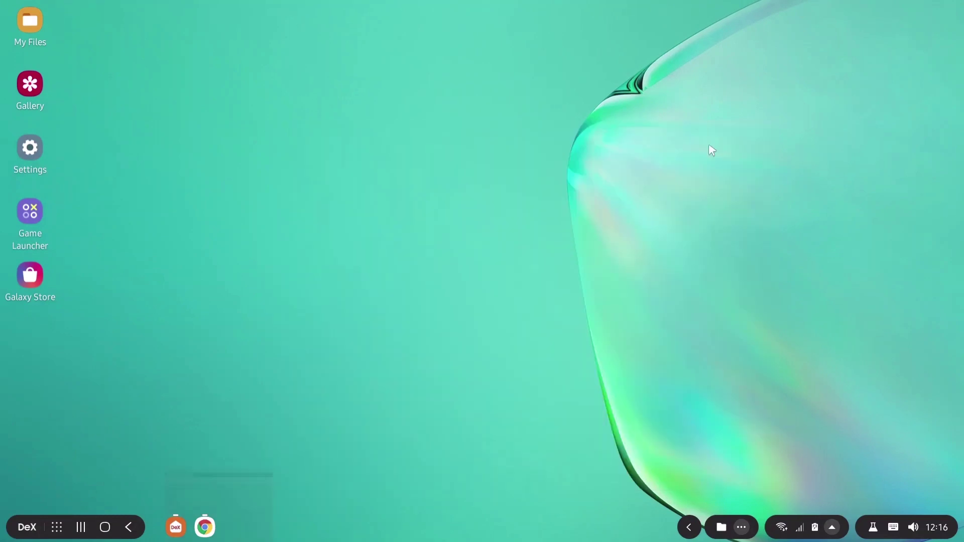
left_click(42, 530)
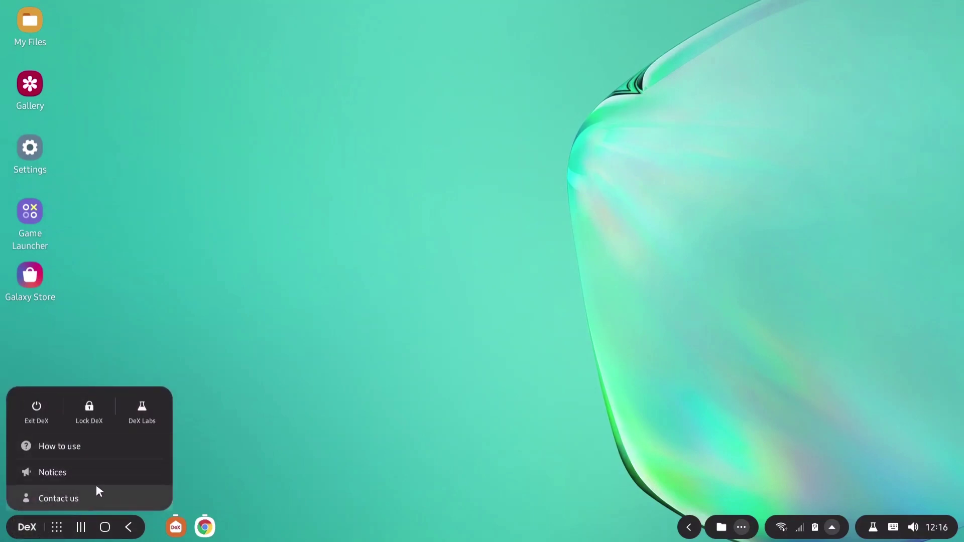
- Launch Calendar from the Apps list, showing August 2019, then bring the apps list back up
left_click(487, 258)
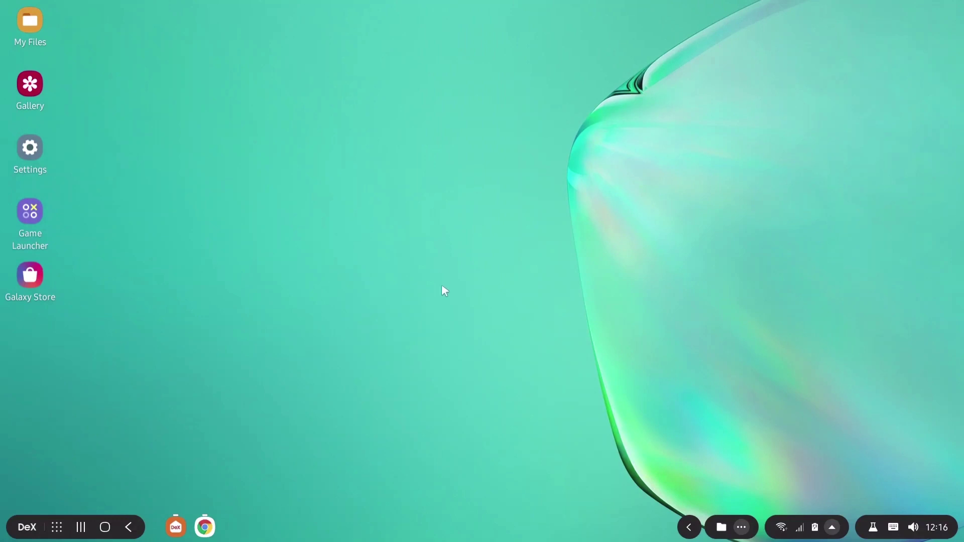
left_click(56, 527)
scroll(603, 296, "down", 1)
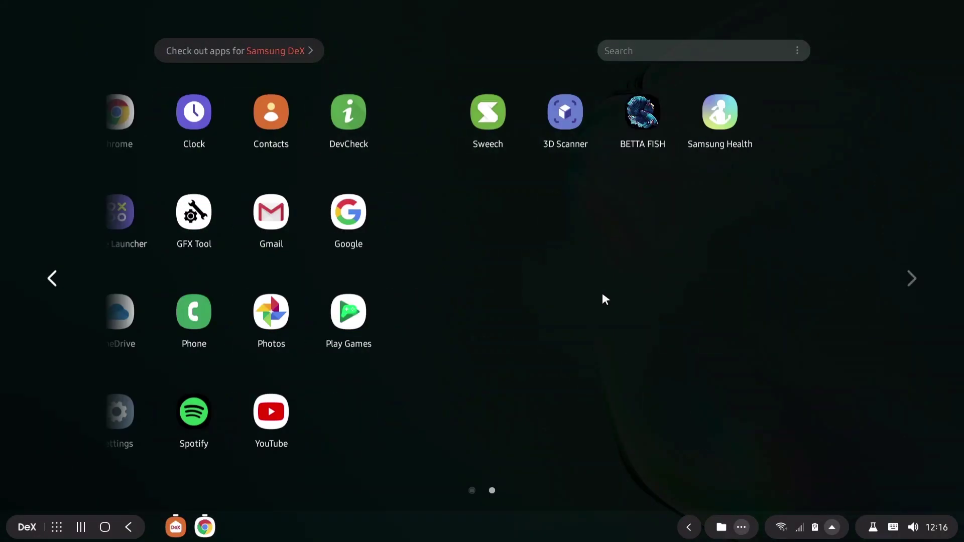
scroll(603, 296, "up", 1)
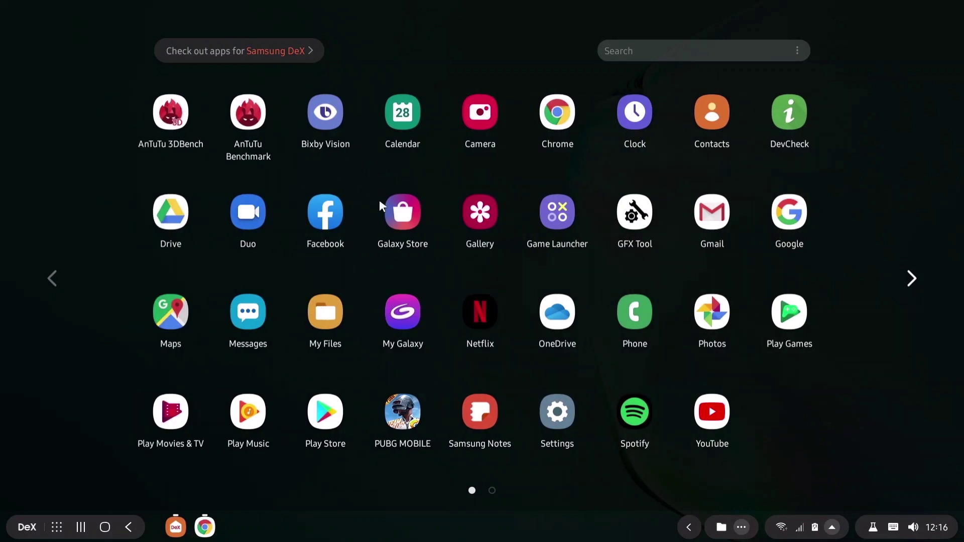
left_click(395, 143)
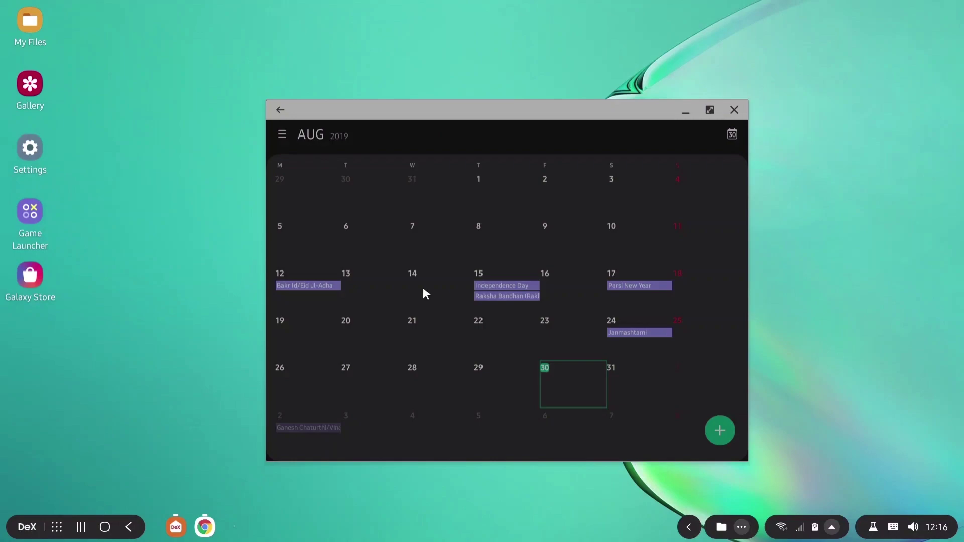
key("super")
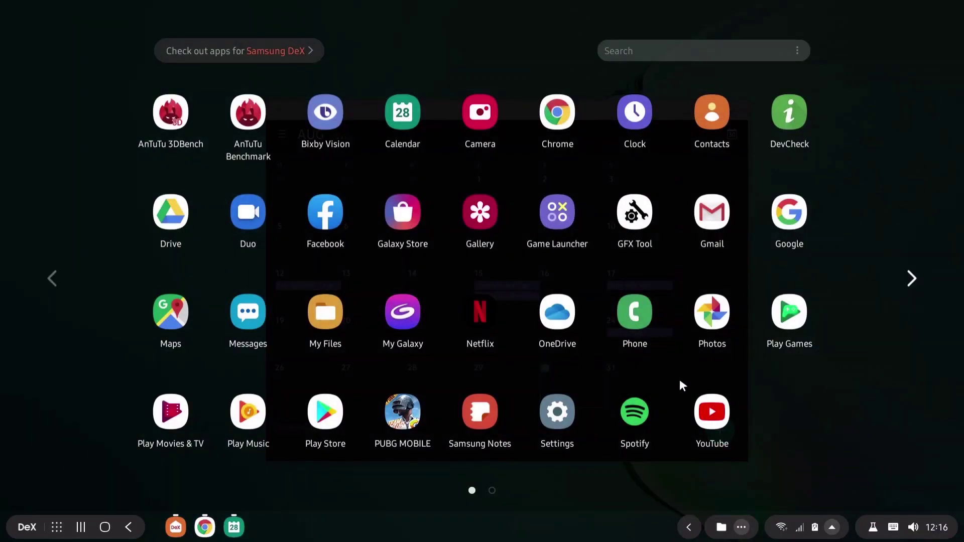
- Launch Spotify, Play Store and Gallery from the apps list
left_click(641, 426)
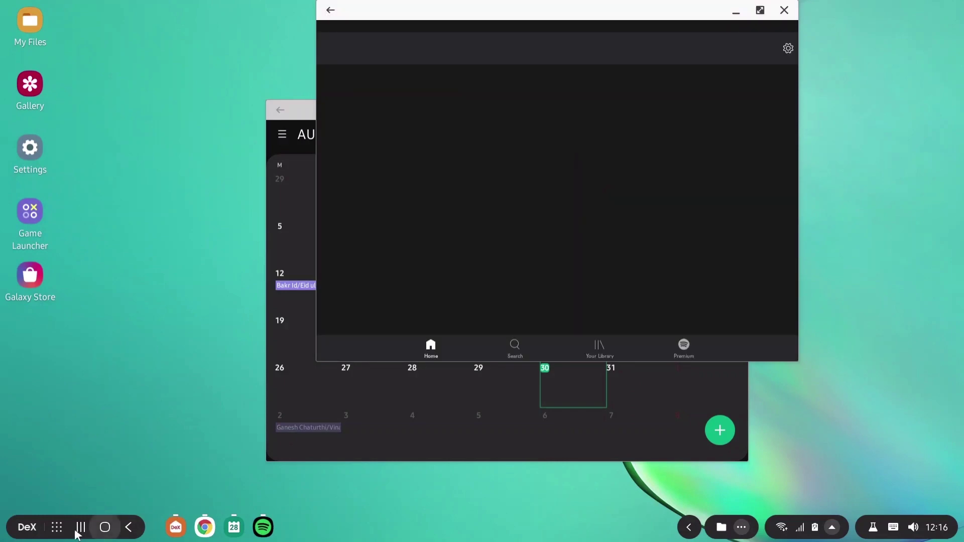
left_click(56, 527)
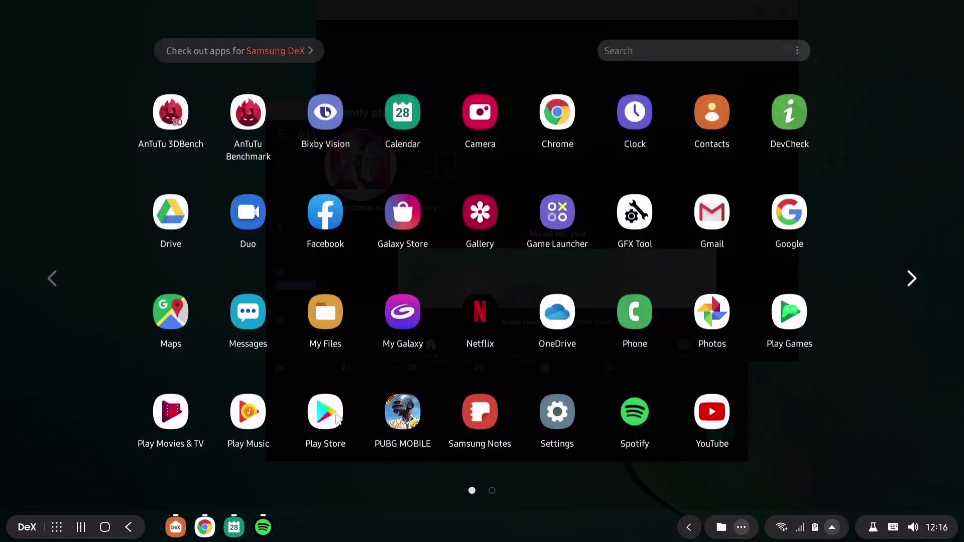
left_click(335, 419)
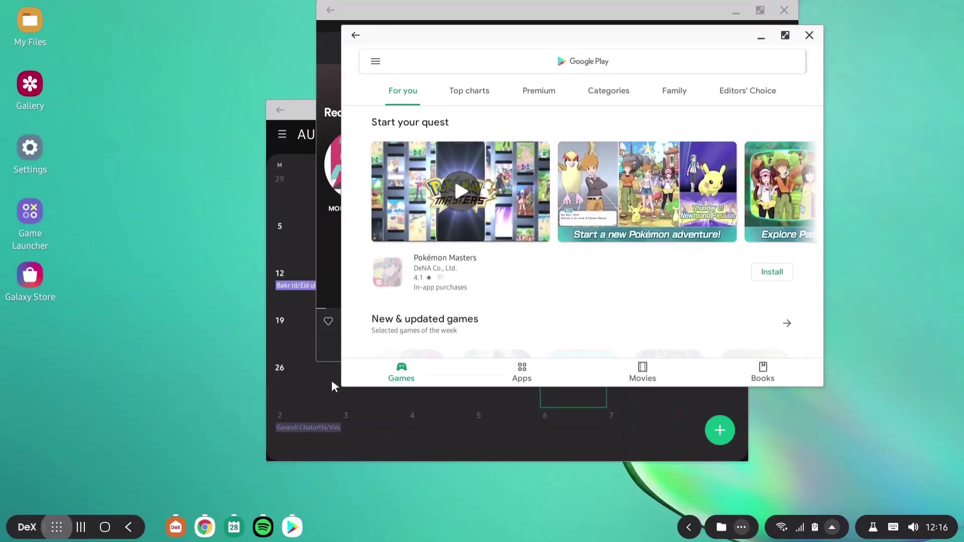
key("super")
left_click(489, 228)
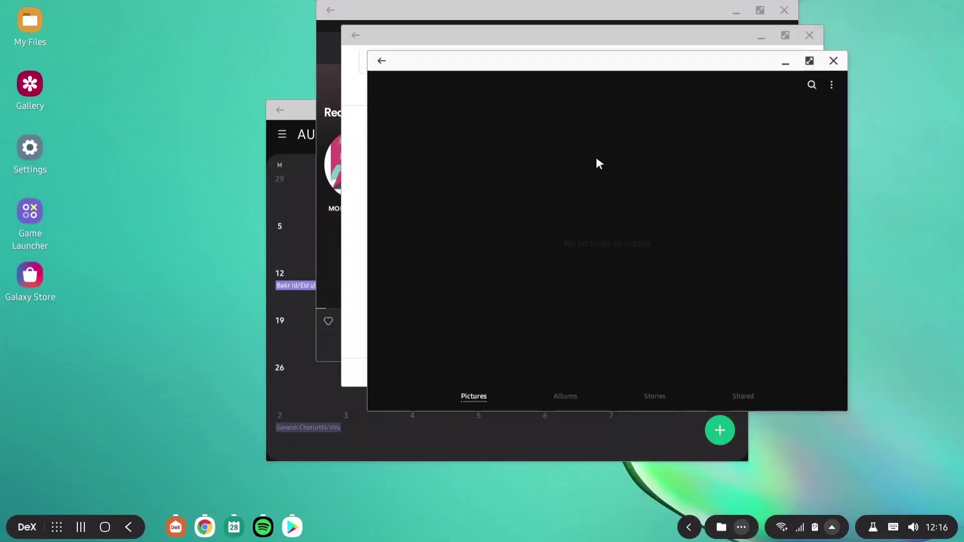
- Shrink the Gallery window to about a quarter size and move it to the top-left
left_click_drag(620, 69, 356, 111)
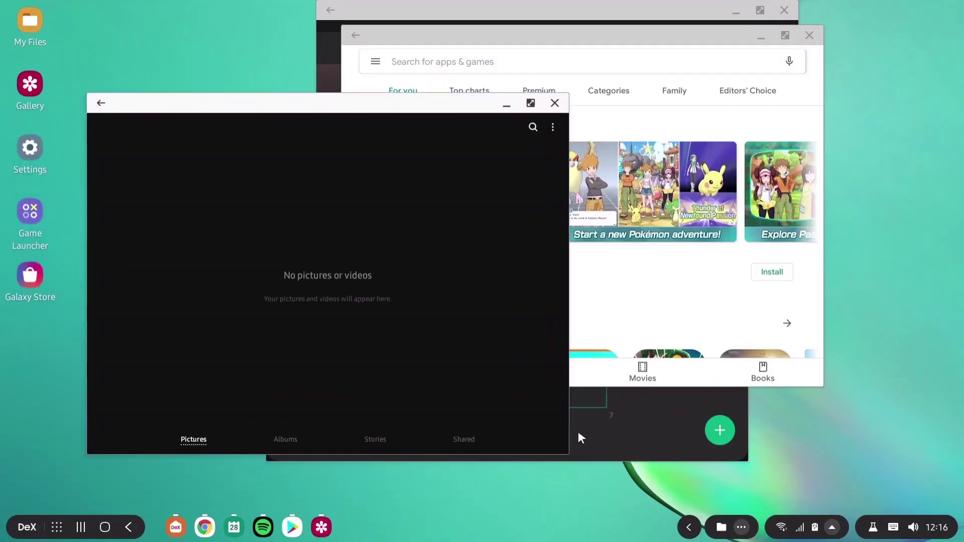
left_click_drag(346, 314, 319, 298)
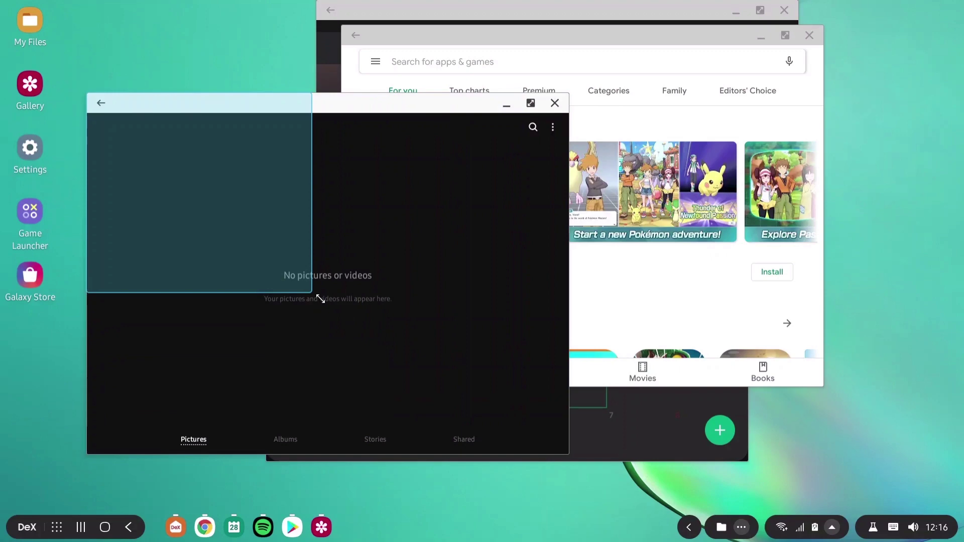
left_click_drag(230, 110, 175, 62)
left_click_drag(415, 44, 179, 119)
- Start the Pokémon Masters download, minimize Play Store, and bring Spotify's window forward
scroll(284, 371, "down", 5)
scroll(286, 372, "down", 4)
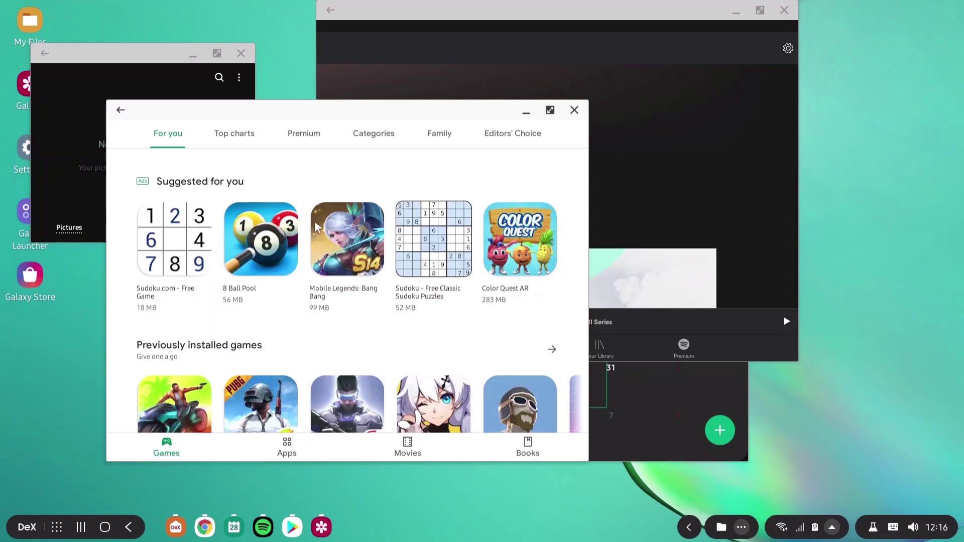
scroll(318, 414, "up", 5)
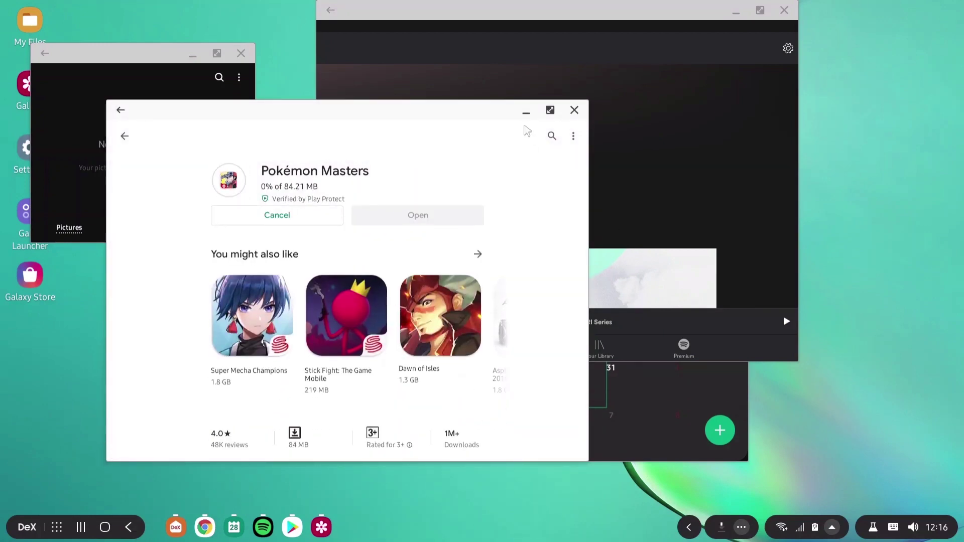
left_click(527, 112)
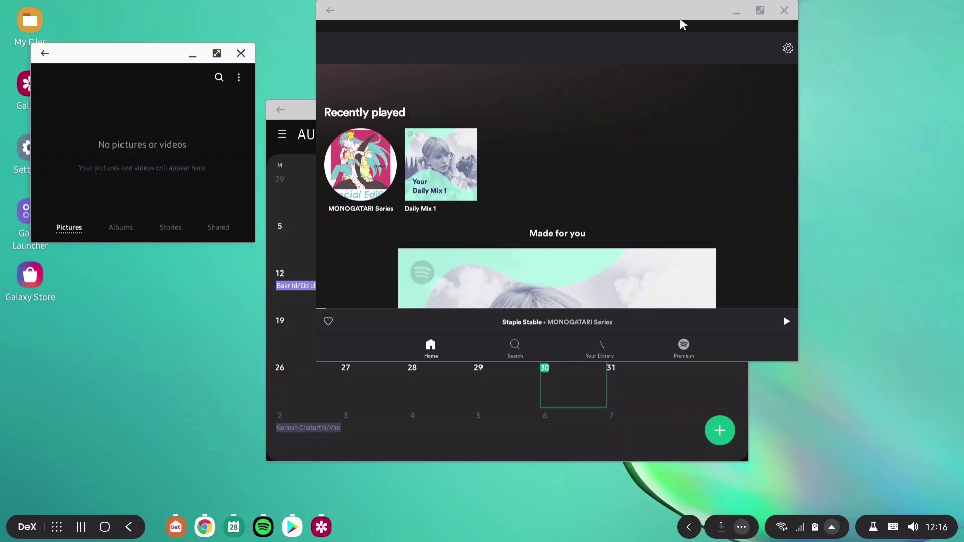
left_click_drag(680, 20, 553, 130)
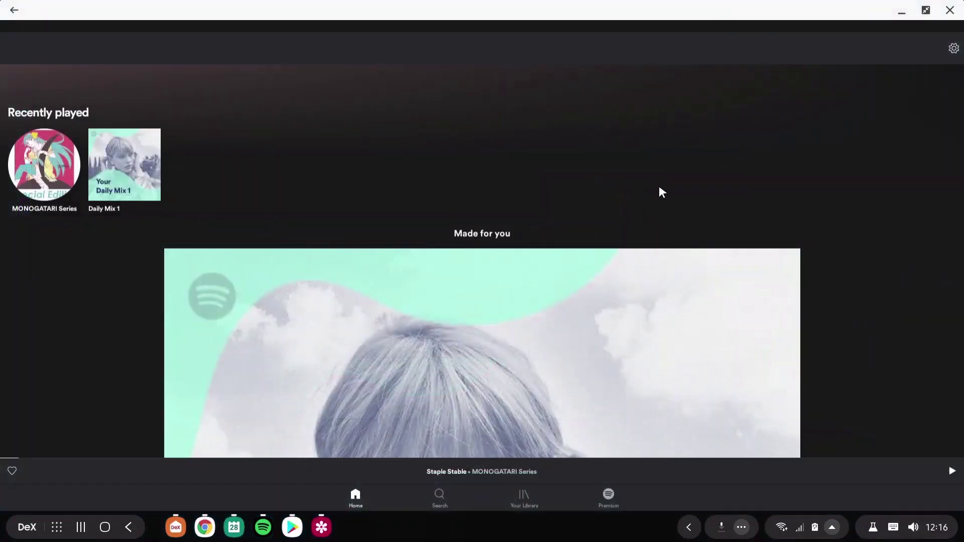
- Scroll Spotify's Home page and open Now Playing for Staple Stable
scroll(529, 172, "down", 10)
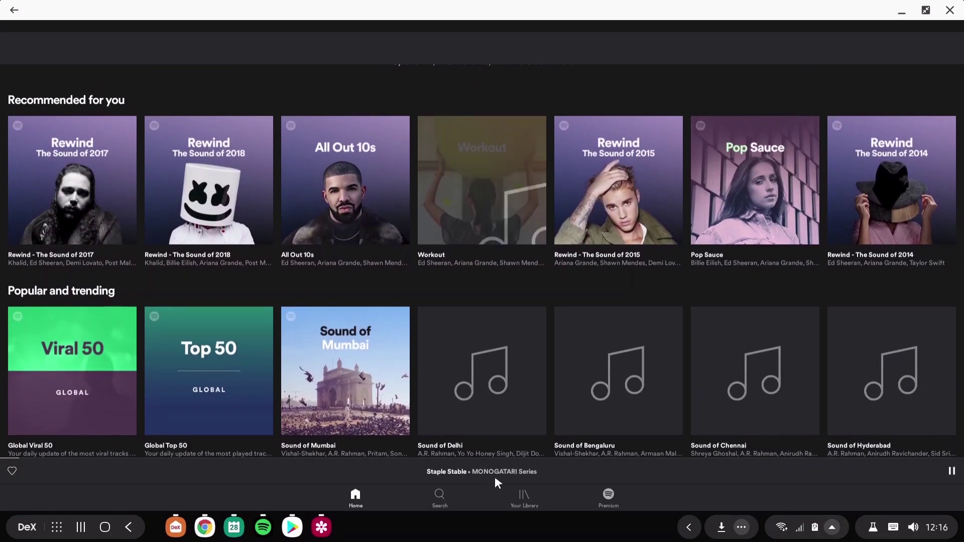
left_click(495, 473)
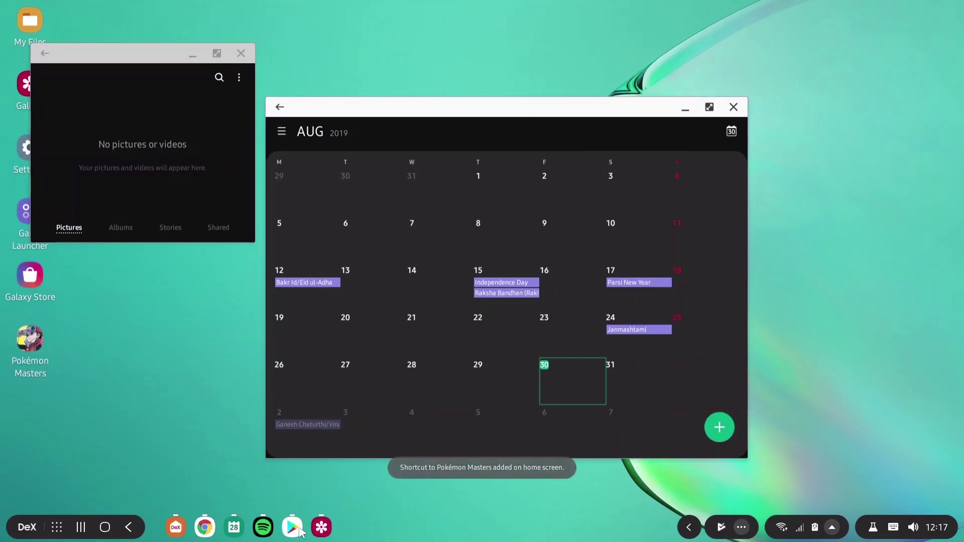
- Bring the Spotify player back from the taskbar and close it
left_click(321, 530)
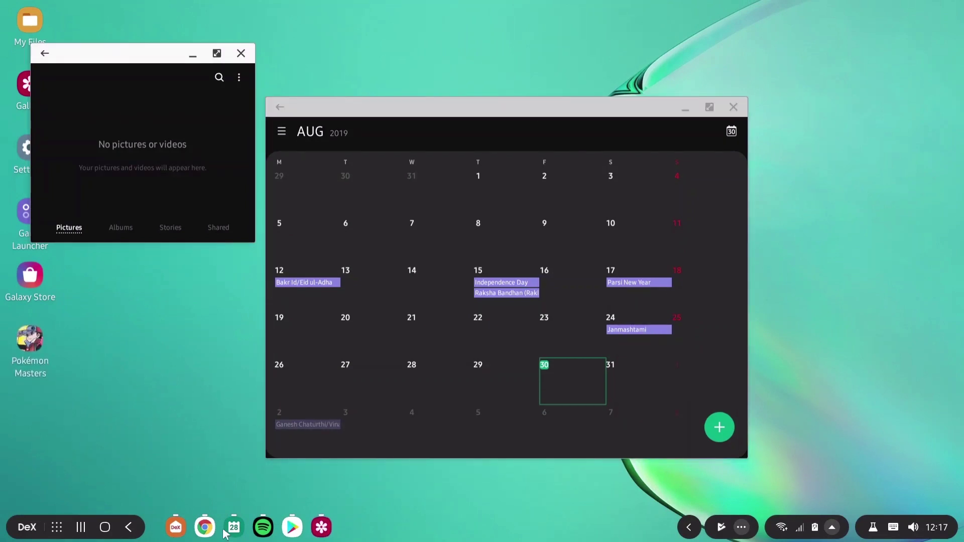
left_click(262, 528)
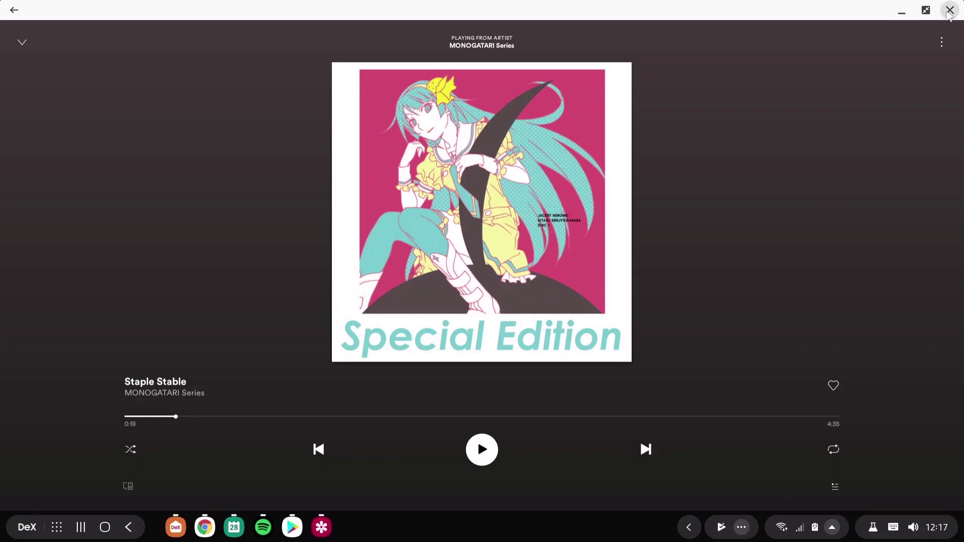
left_click(948, 13)
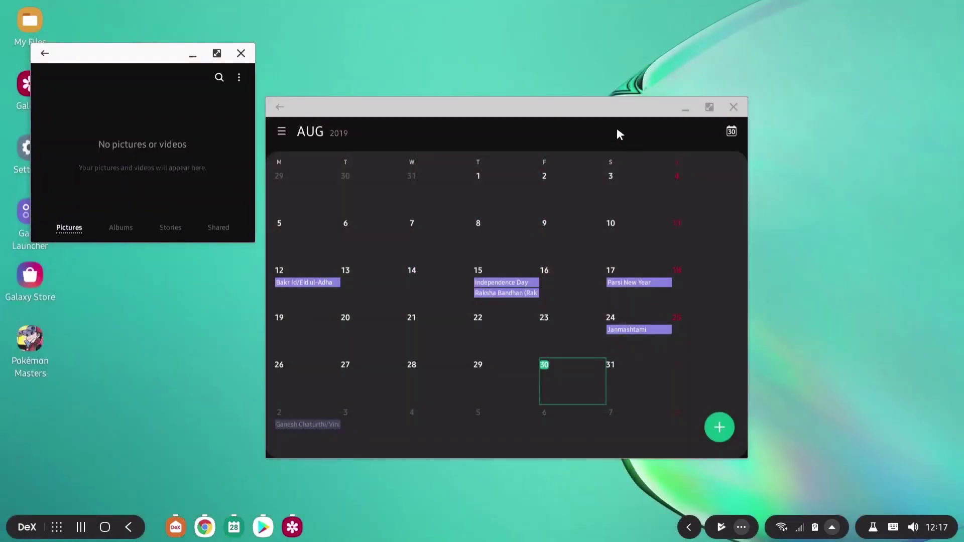
- Move and scroll the Calendar window, then close Calendar and Gallery
left_click_drag(705, 114, 718, 59)
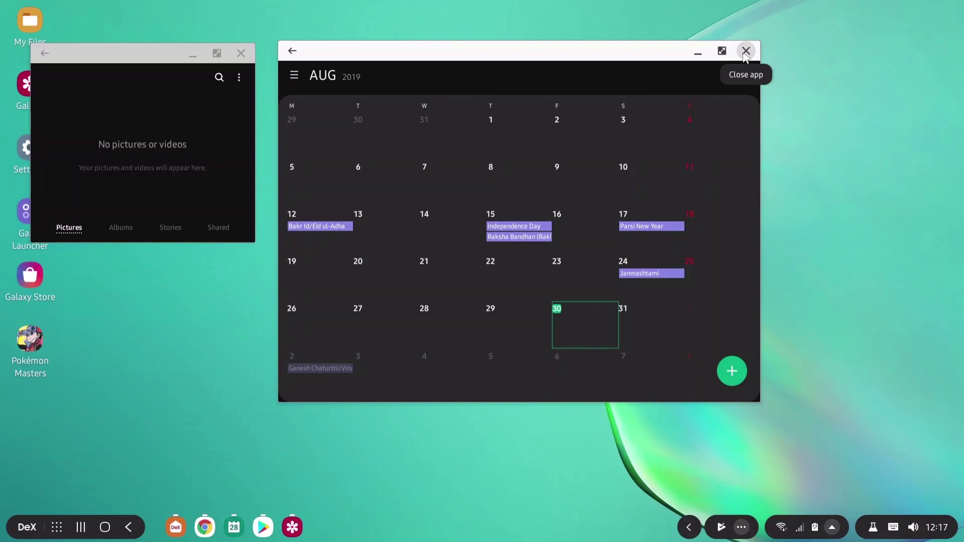
scroll(520, 324, "down", 9)
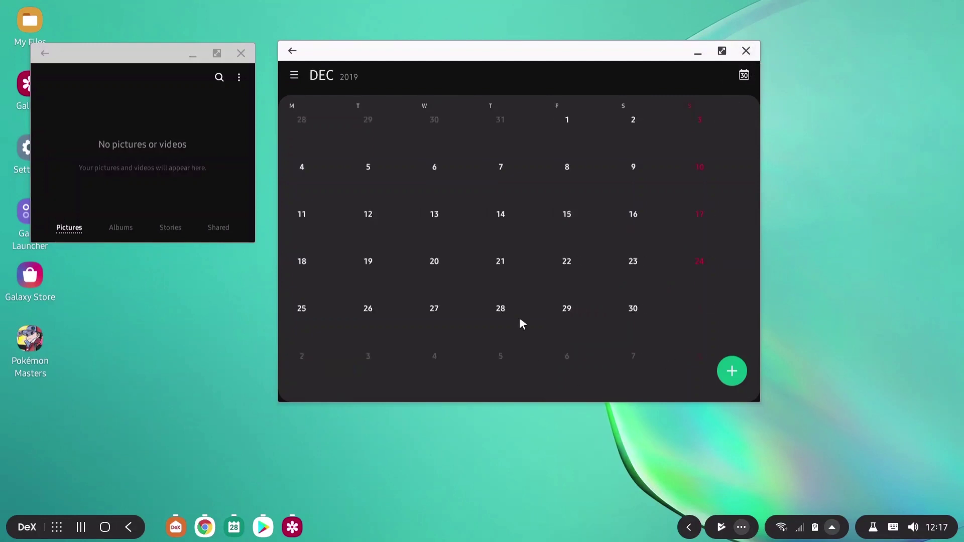
scroll(519, 324, "up", 10)
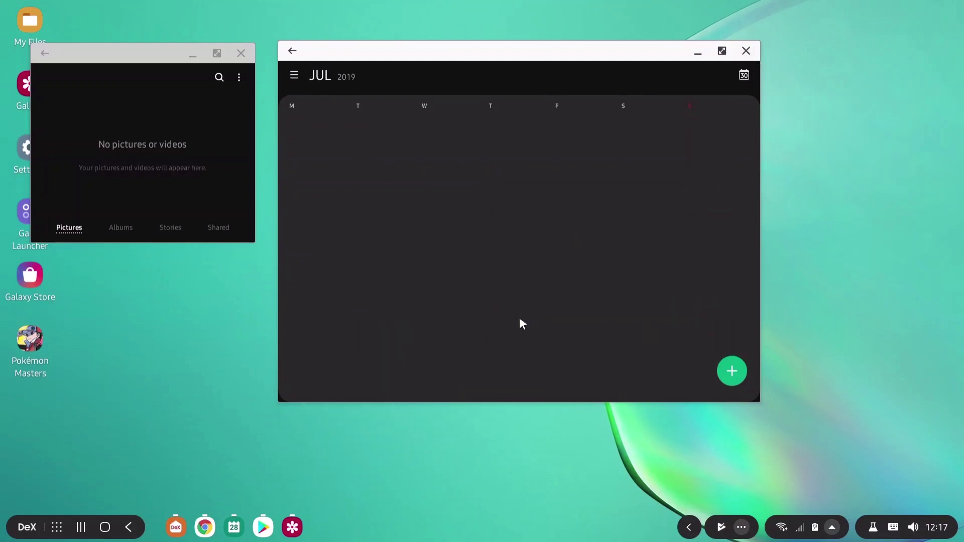
left_click(746, 51)
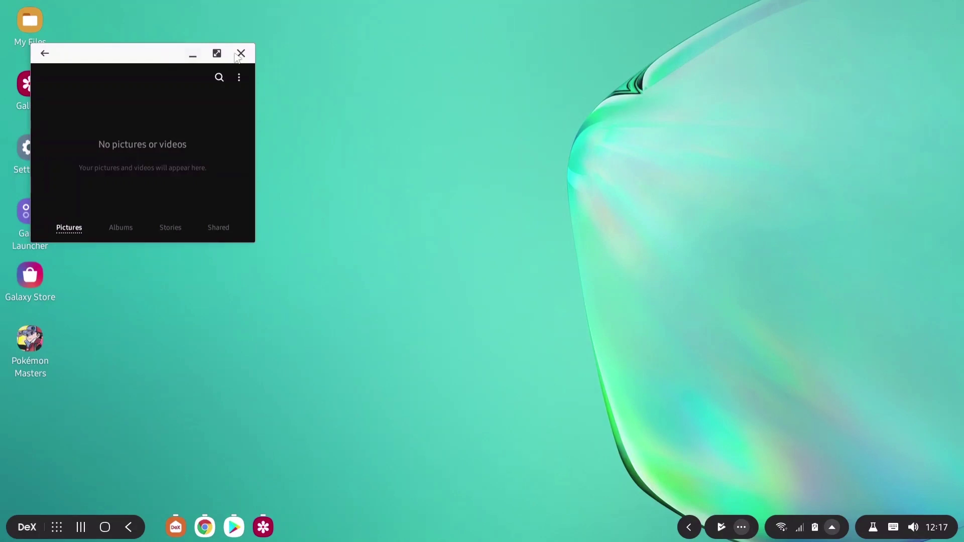
left_click(240, 53)
- View the Pokémon Masters shortcut's options twice, then drag the shortcut toward the desktop middle
right_click(36, 344)
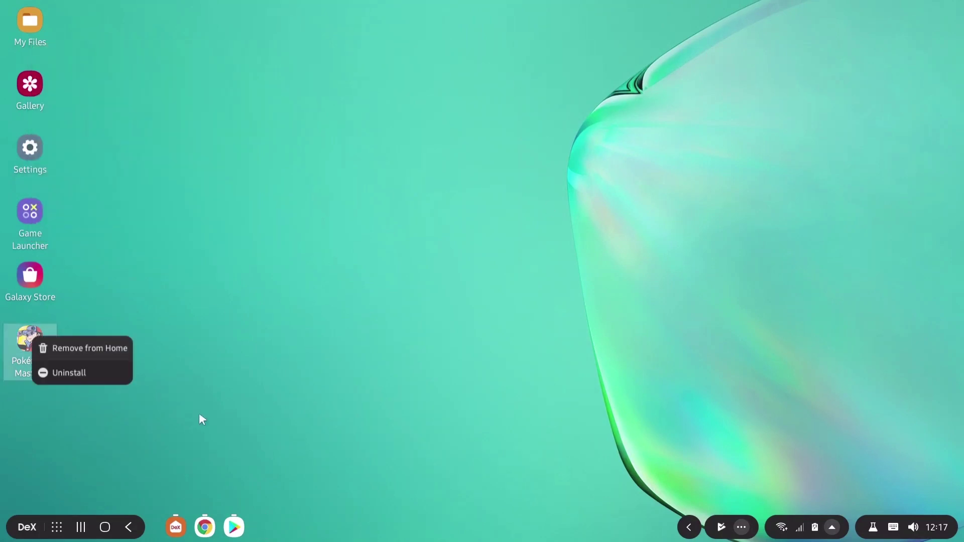
key("Escape")
right_click(54, 365)
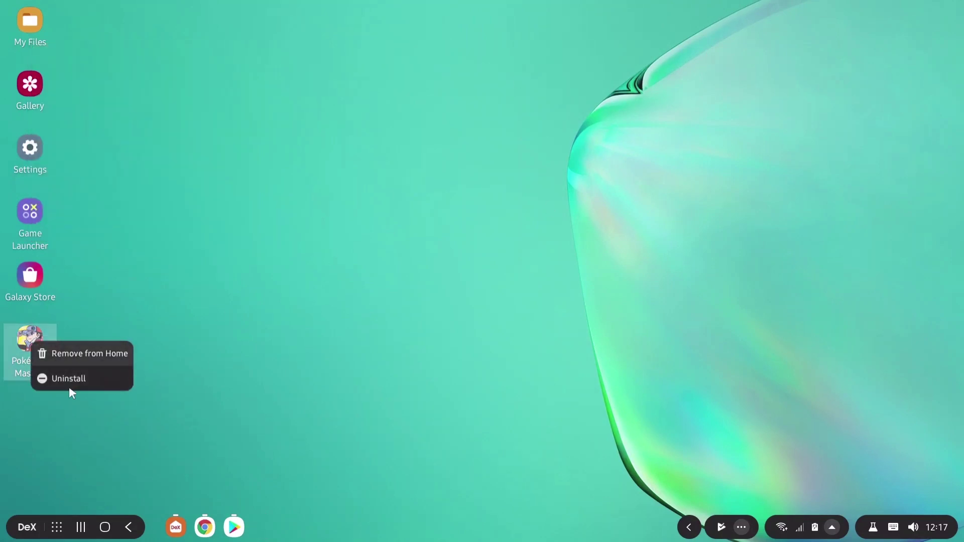
key("Escape")
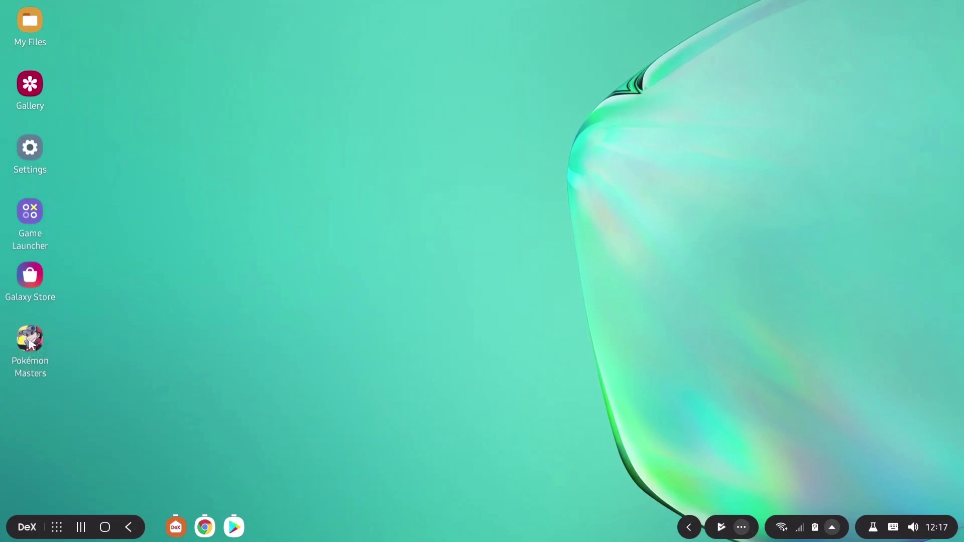
left_click_drag(30, 337, 476, 217)
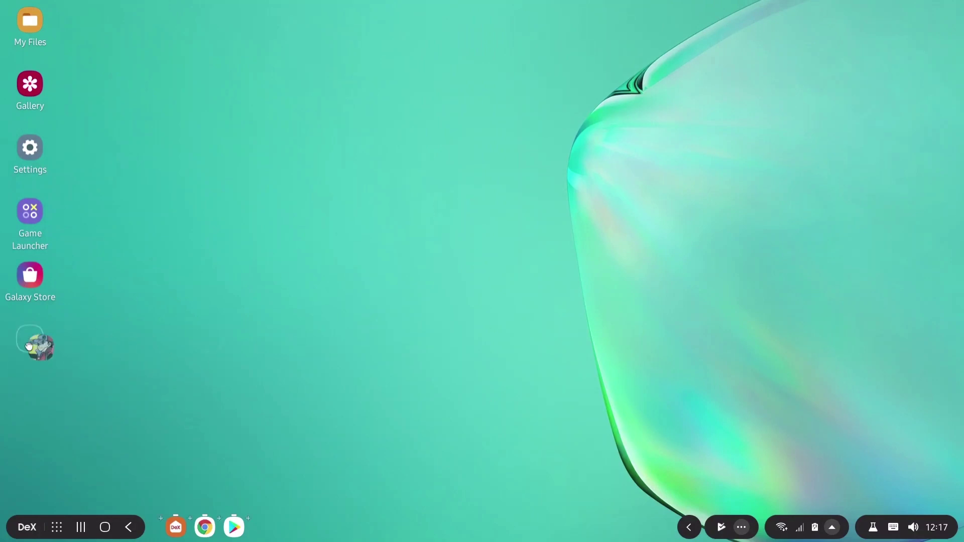
- Group Pokémon Masters with Galaxy Store into a folder, then drag it back onto the desktop
left_click_drag(30, 337, 29, 275)
left_click(30, 275)
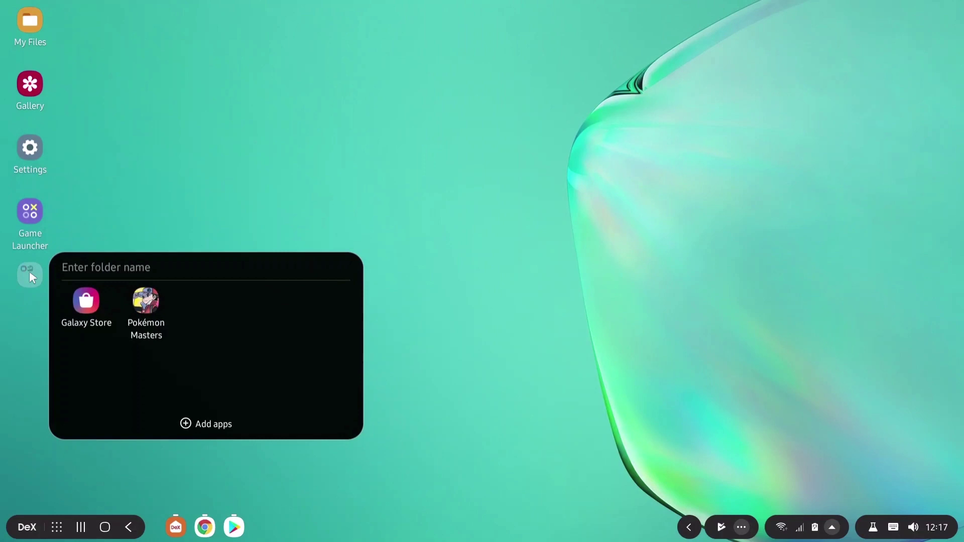
left_click(535, 296)
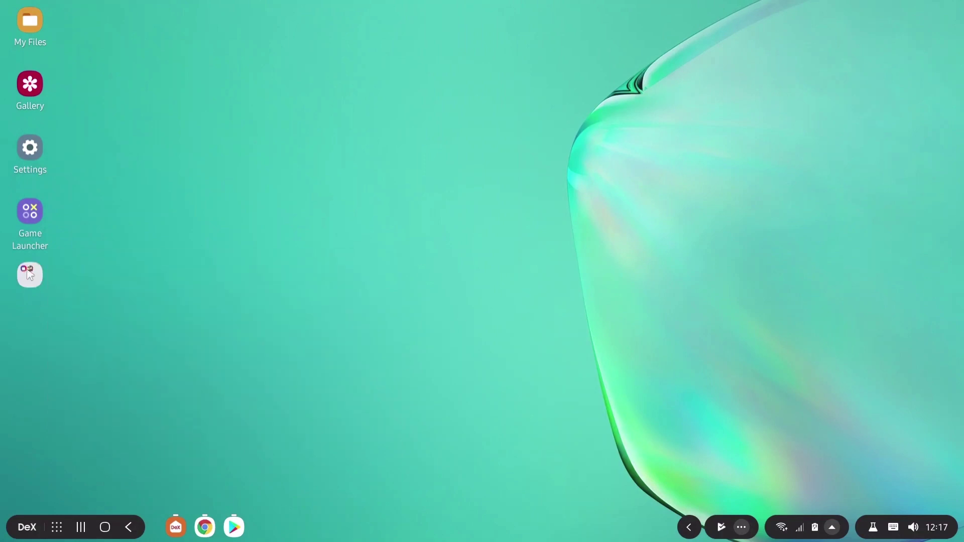
left_click(29, 273)
left_click(22, 291)
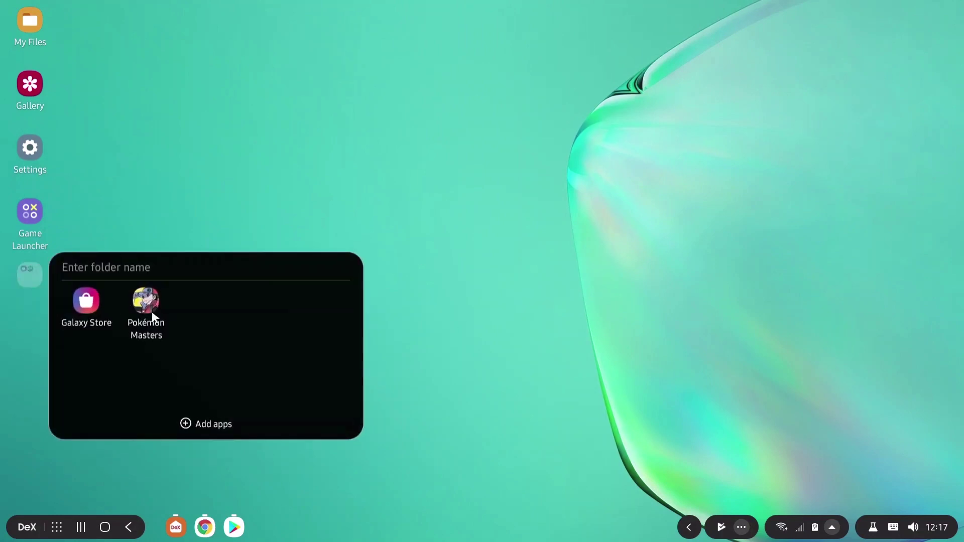
left_click_drag(151, 315, 35, 351)
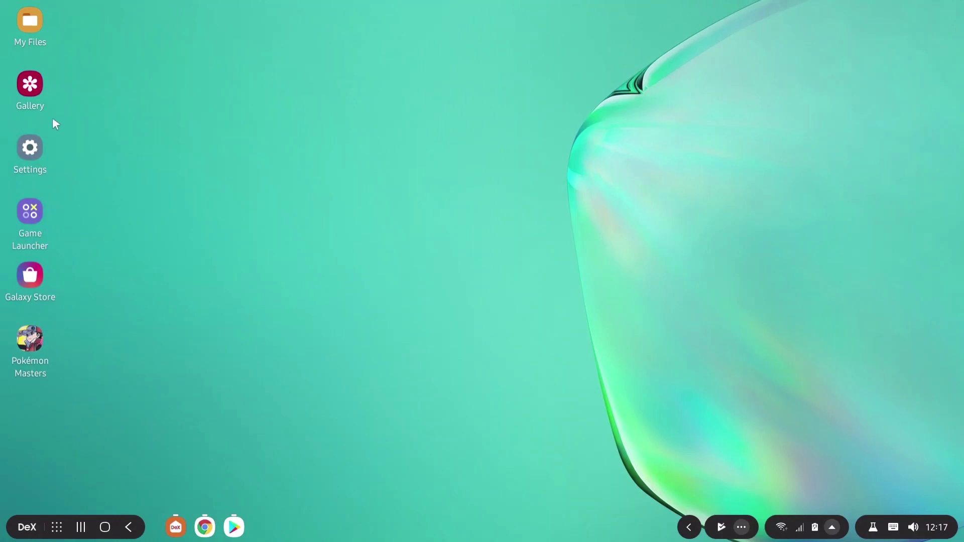
- Open Settings from the desktop, browse the list, and view the Samsung DeX page
double_click(34, 144)
scroll(428, 346, "down", 5)
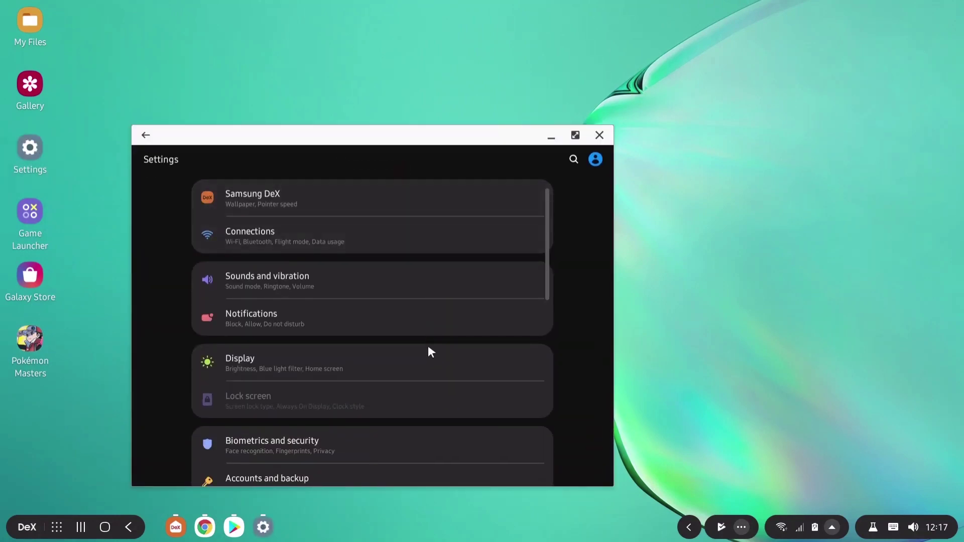
scroll(428, 345, "down", 1)
scroll(427, 344, "up", 8)
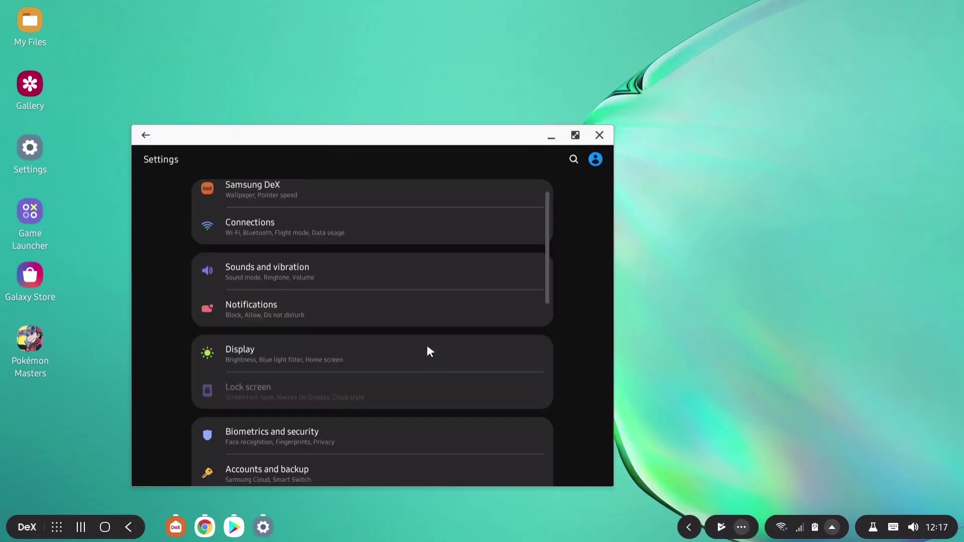
scroll(403, 308, "up", 2)
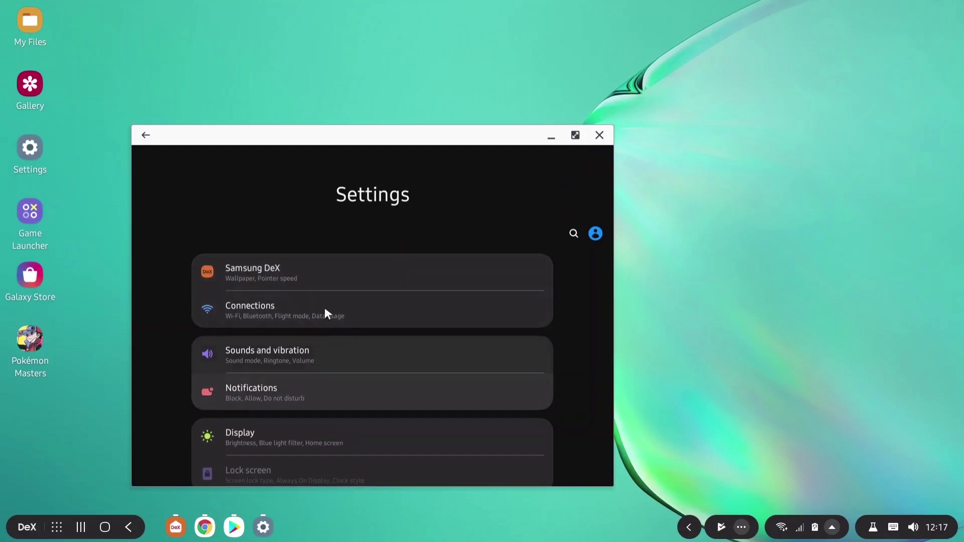
left_click(344, 284)
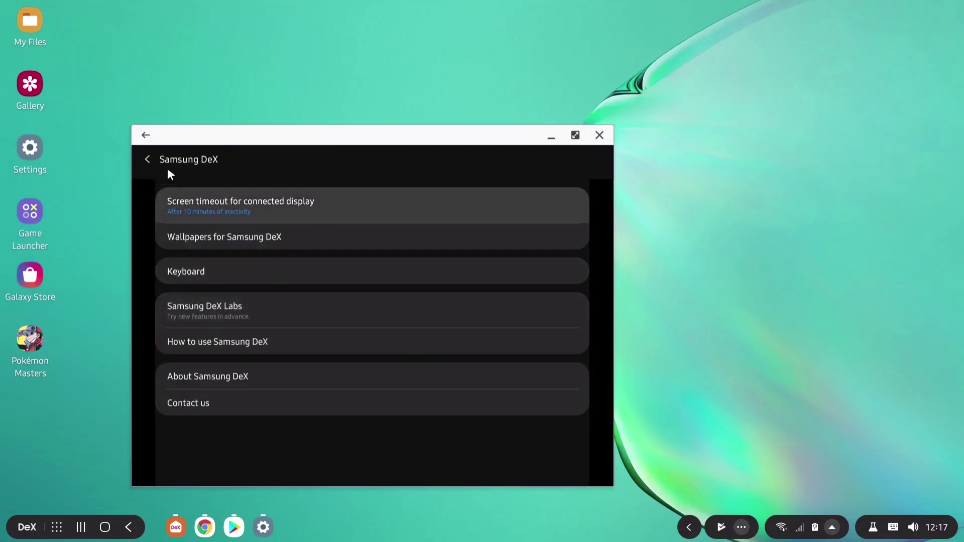
left_click(149, 160)
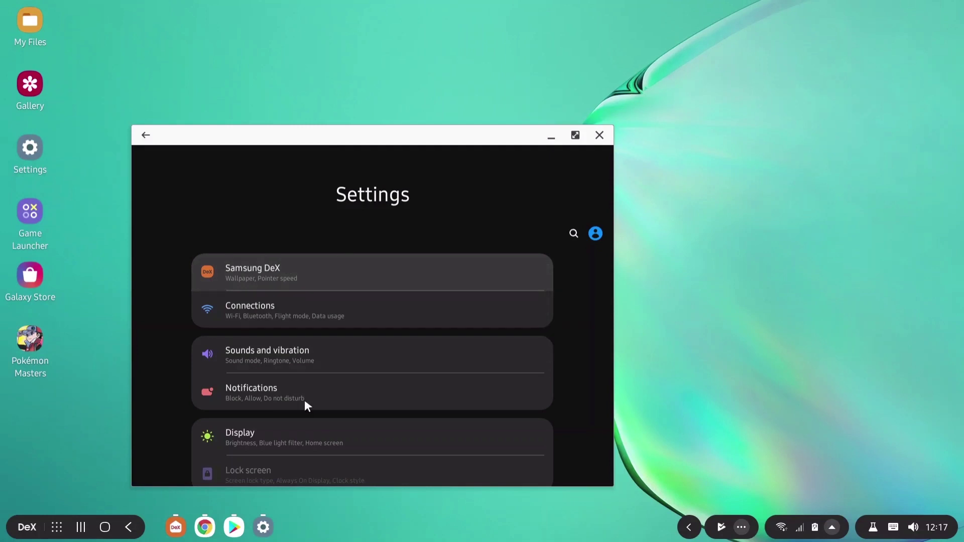
- View the Keyboard page under Samsung DeX settings, then close Settings
left_click(315, 265)
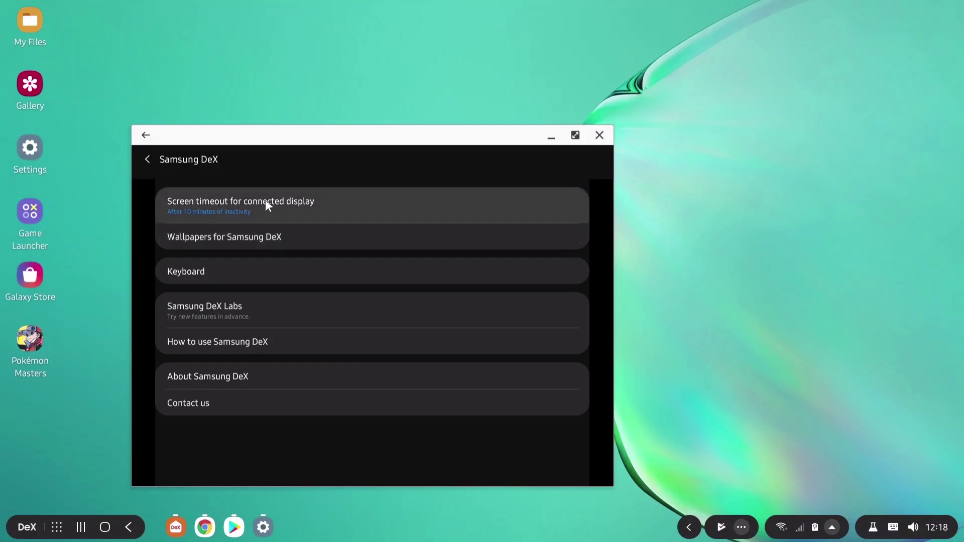
left_click(210, 270)
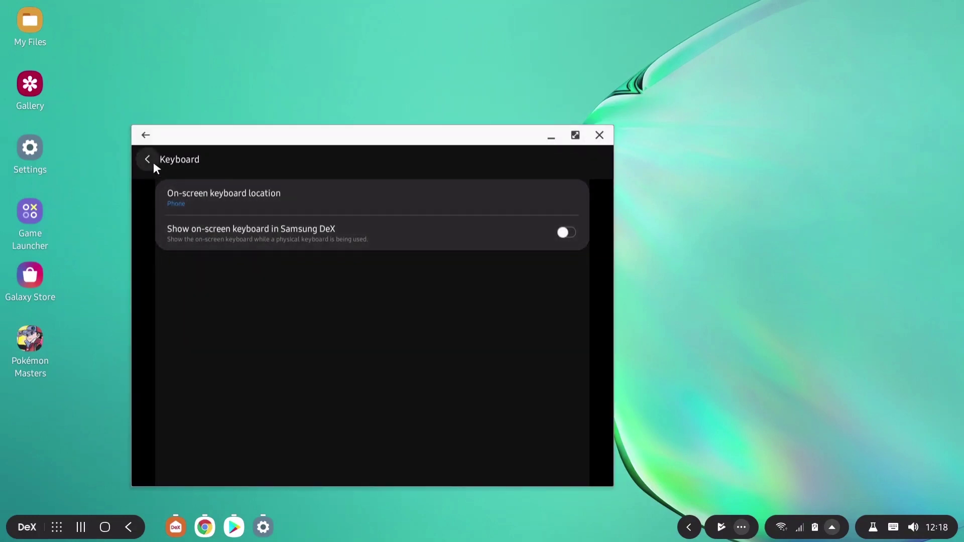
left_click(155, 168)
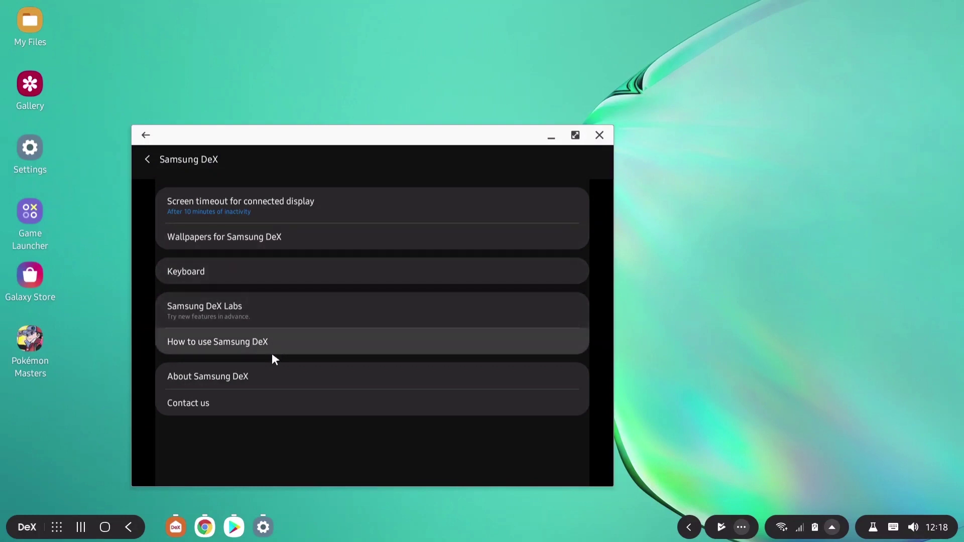
left_click(601, 136)
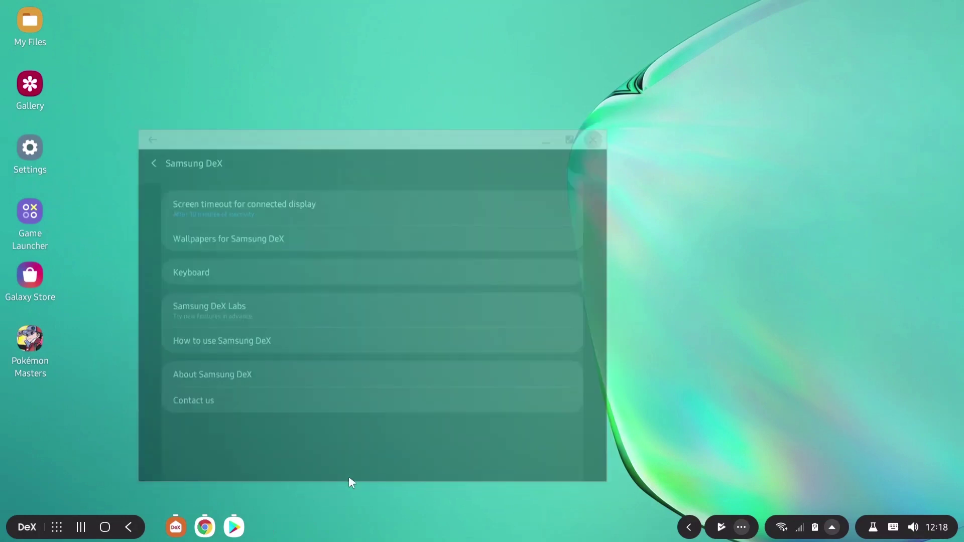
- Load samsungdex.com in Chrome and maximize the window to browse the Samsung India page
left_click(205, 528)
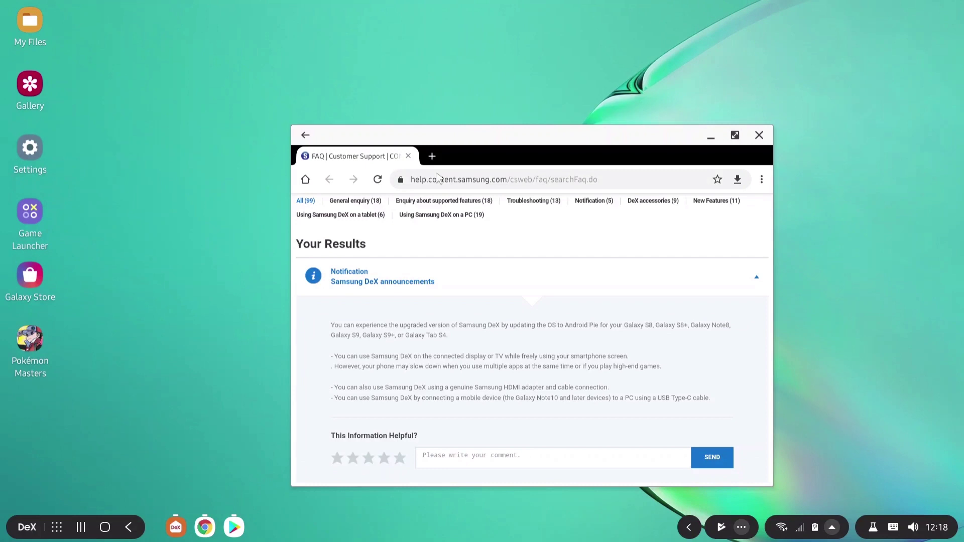
left_click(453, 181)
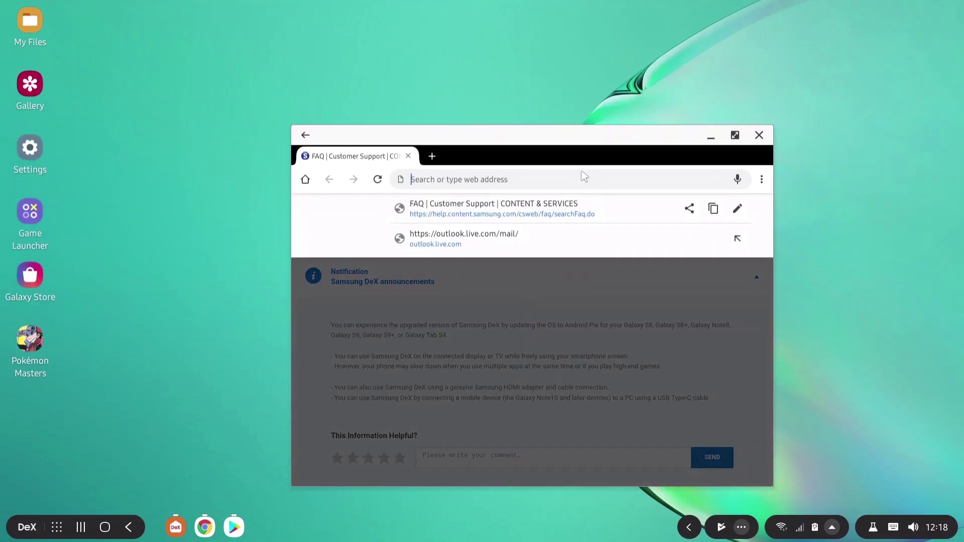
type("samsungdex.com")
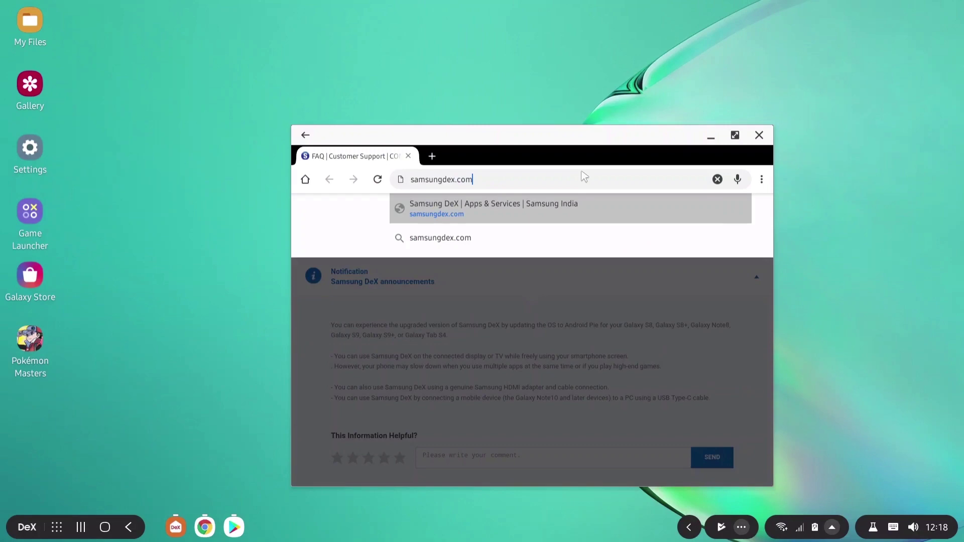
key("Return")
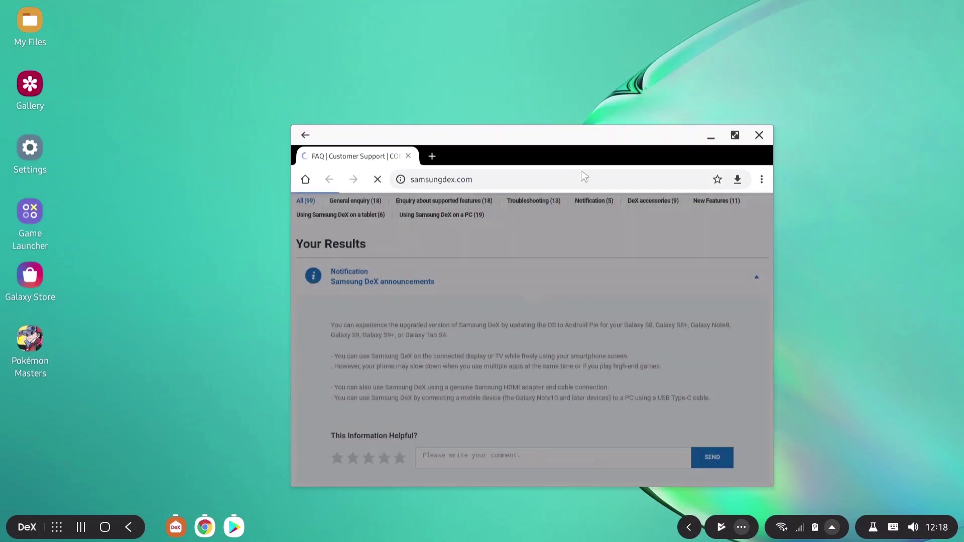
left_click(735, 136)
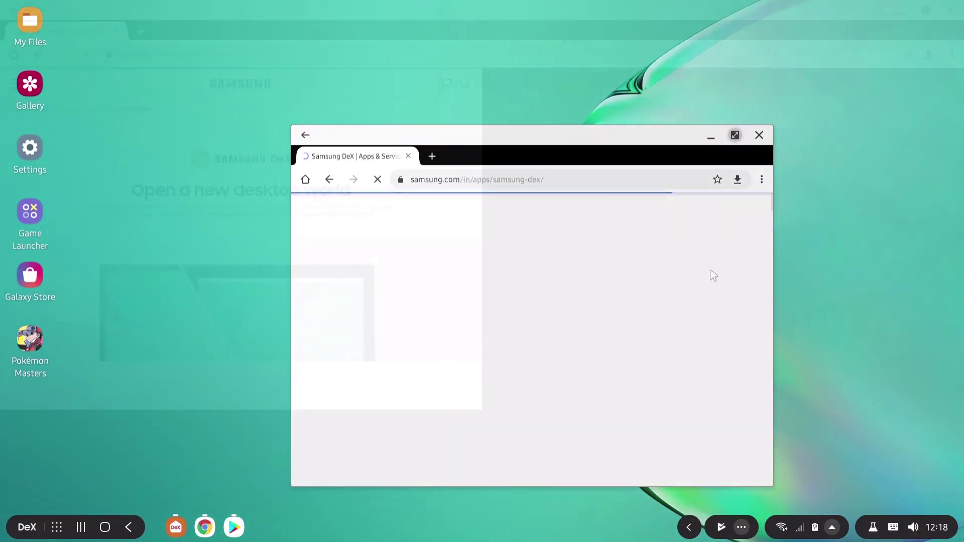
scroll(639, 378, "down", 7)
scroll(643, 387, "up", 7)
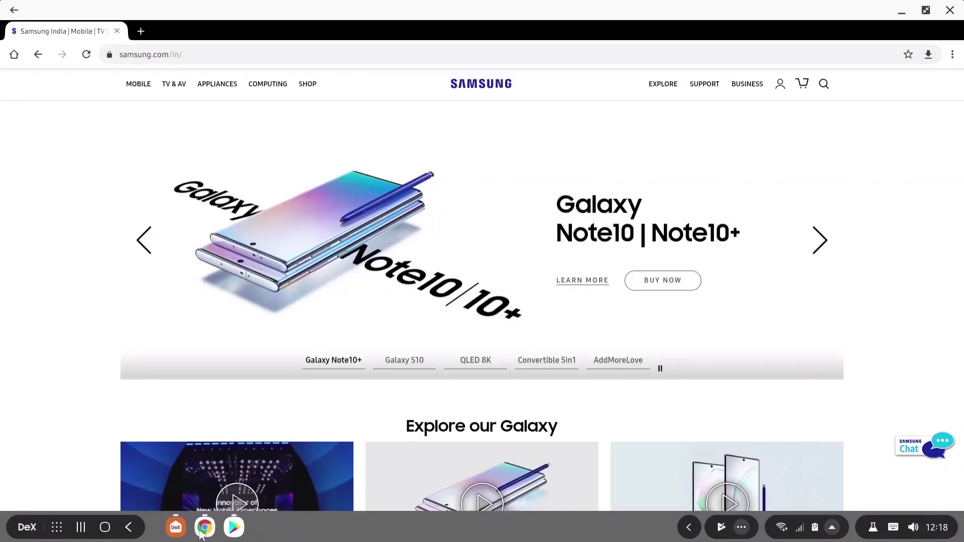
scroll(398, 369, "down", 5)
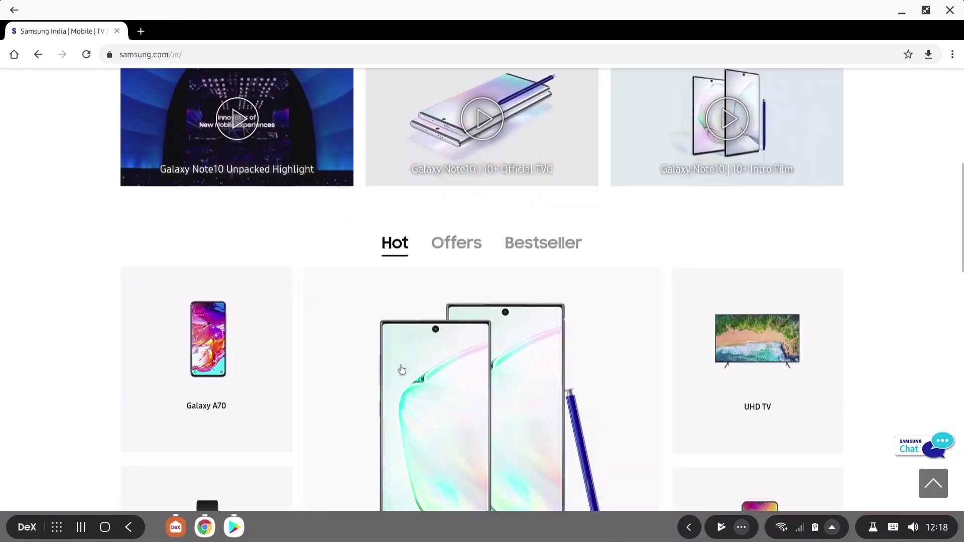
scroll(569, 83, "up", 4)
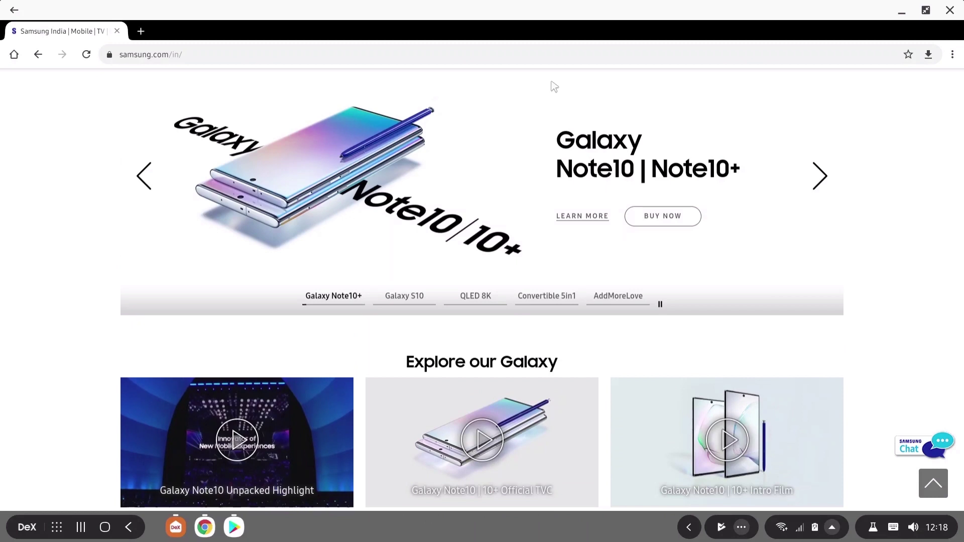
- Cancel a Pokémon Masters uninstall, then close Google Play and How to use Samsung DeX
left_click(234, 527)
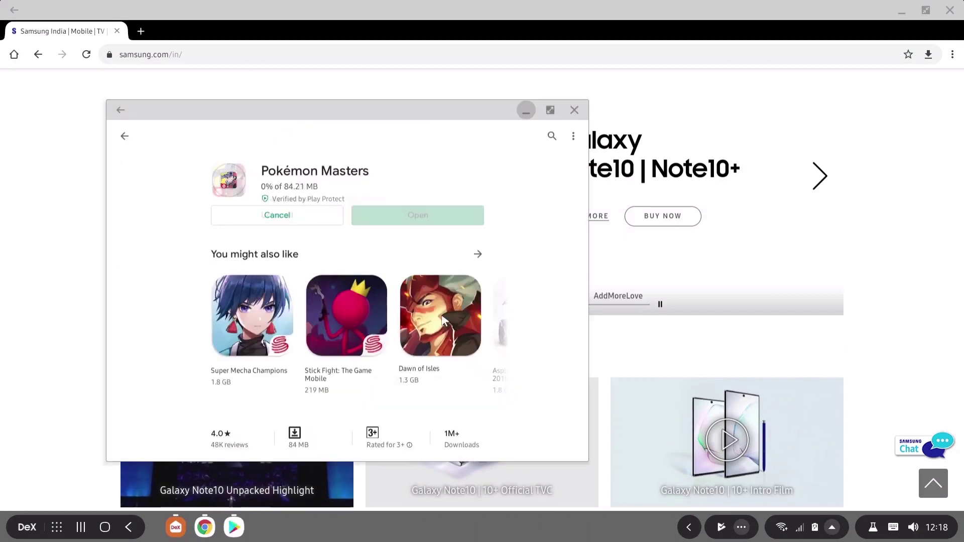
left_click(319, 221)
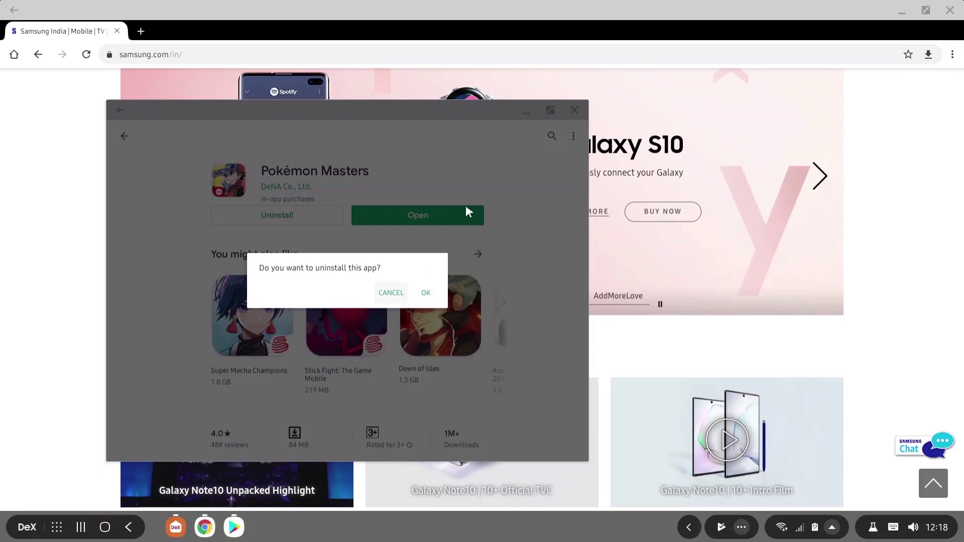
left_click(465, 211)
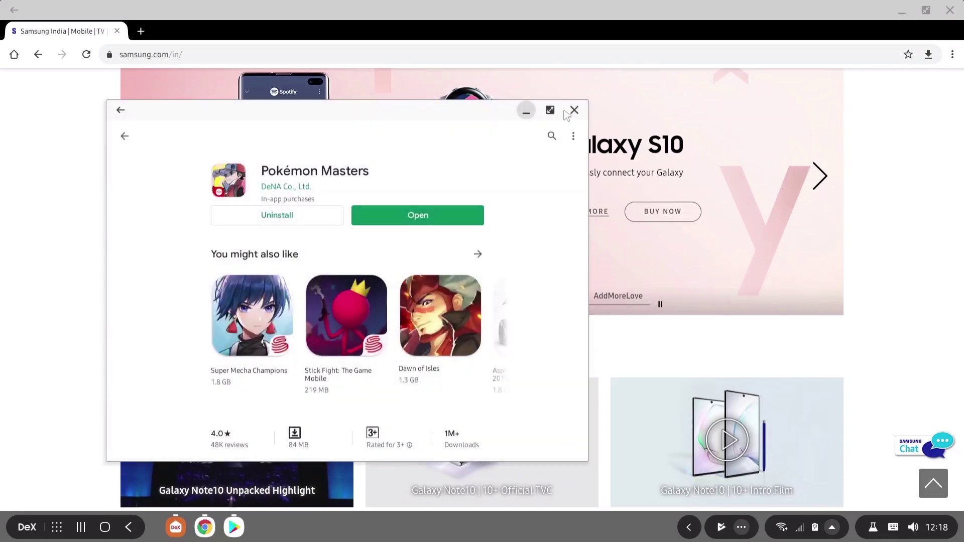
left_click(574, 110)
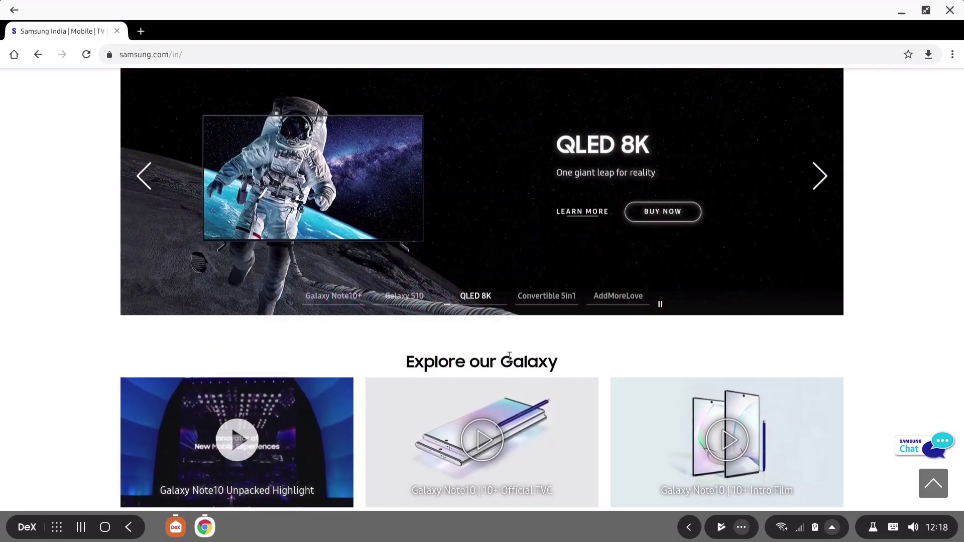
left_click(175, 527)
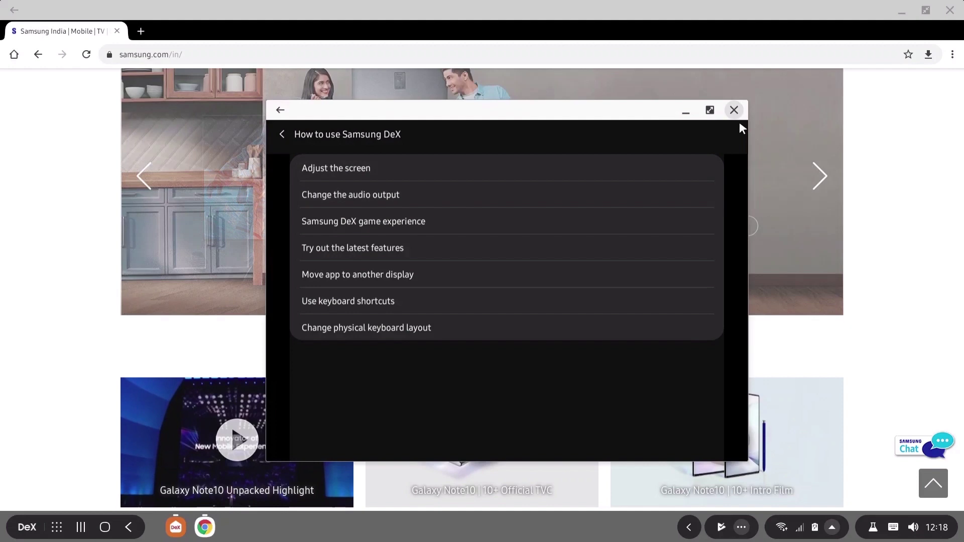
left_click(733, 110)
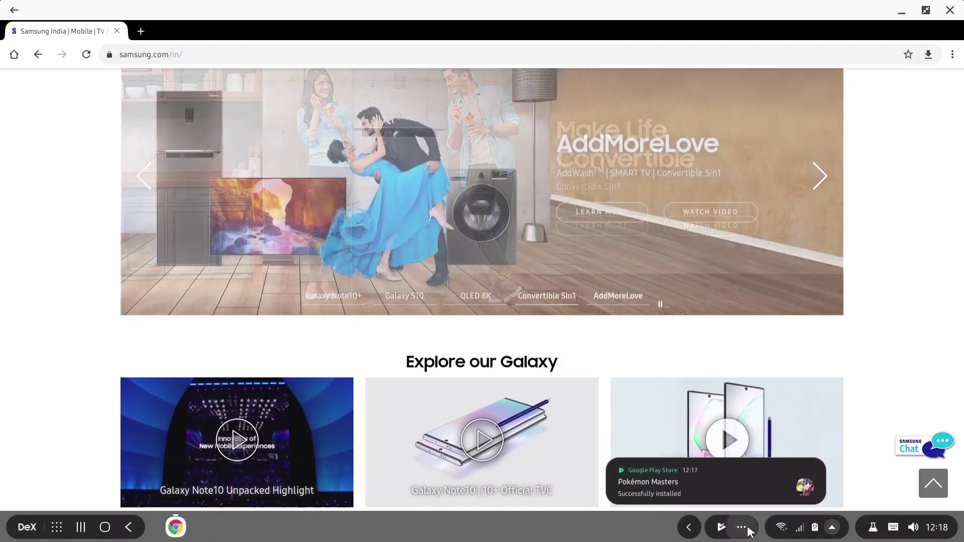
- Open the GROWTH_TEST folder in My Files from the Folder deleted notification
left_click(748, 531)
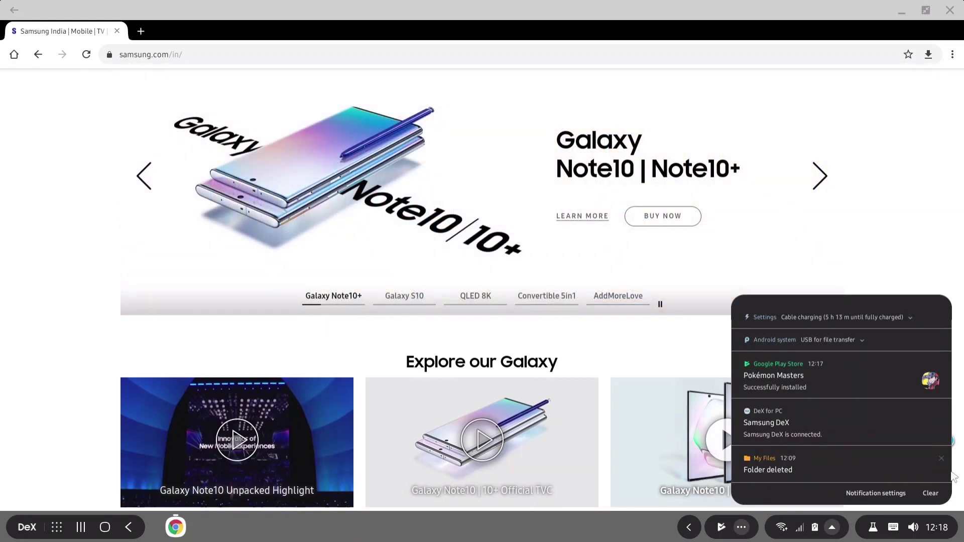
left_click(945, 461)
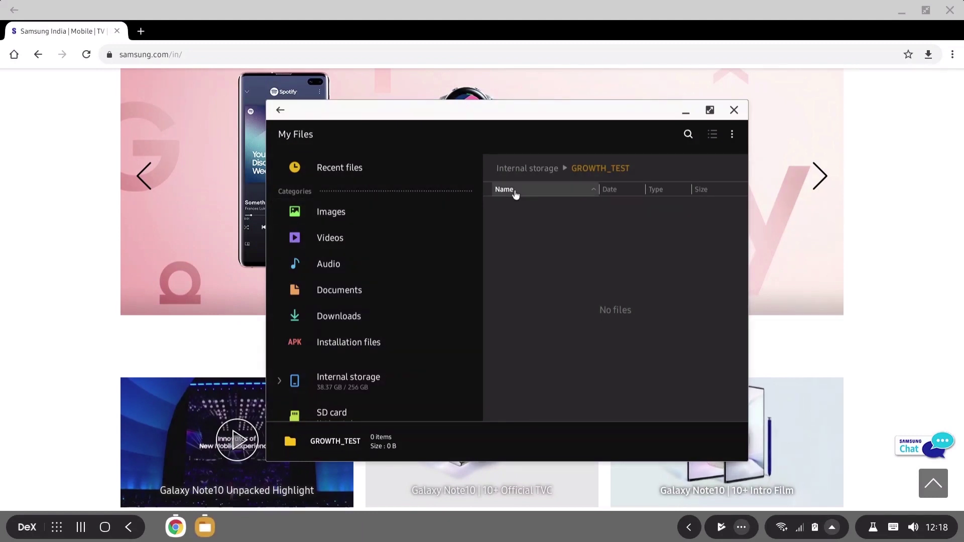
- Return to Internal storage and open the Tencent folder and its empty mta3 subfolder
key("Escape")
scroll(678, 345, "down", 5)
scroll(678, 352, "down", 3)
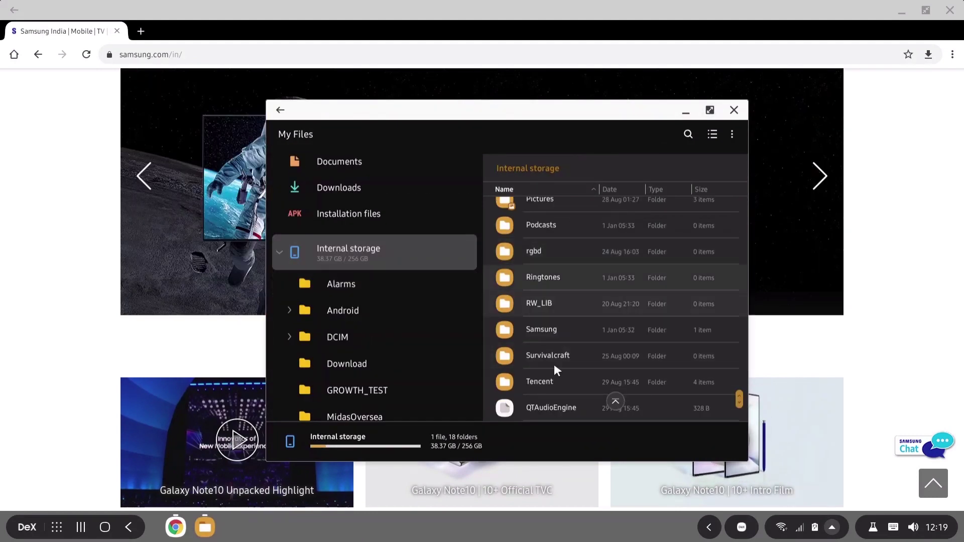
right_click(575, 411)
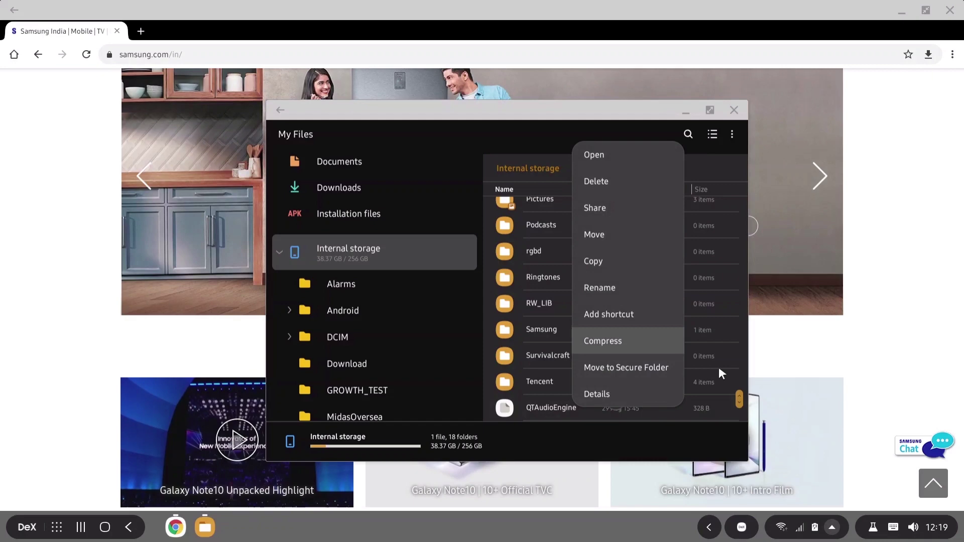
left_click(562, 382)
double_click(560, 385)
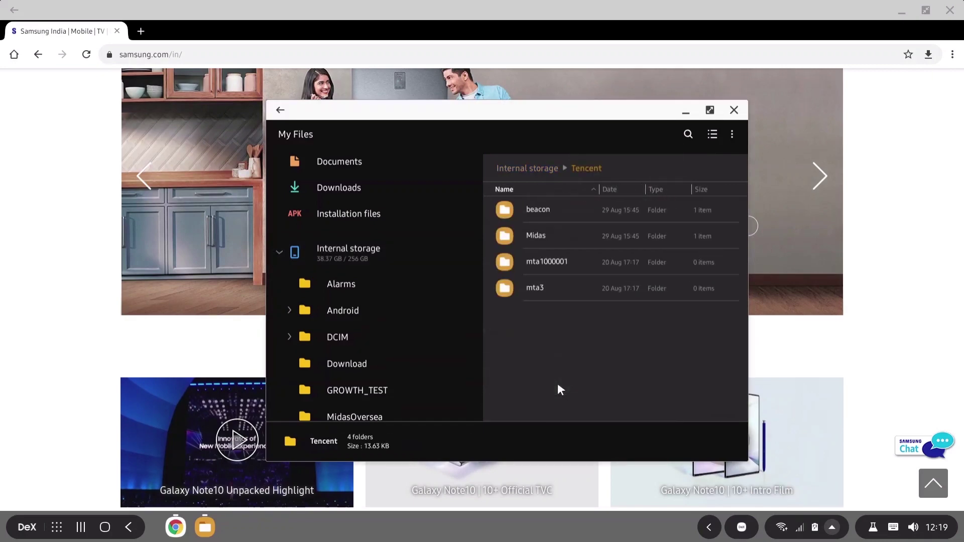
double_click(565, 287)
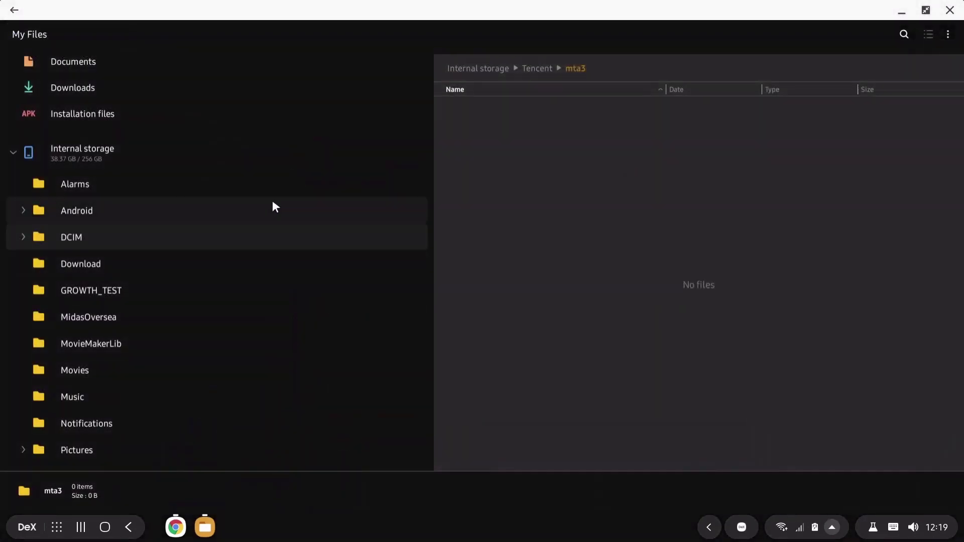
scroll(86, 151, "up", 3)
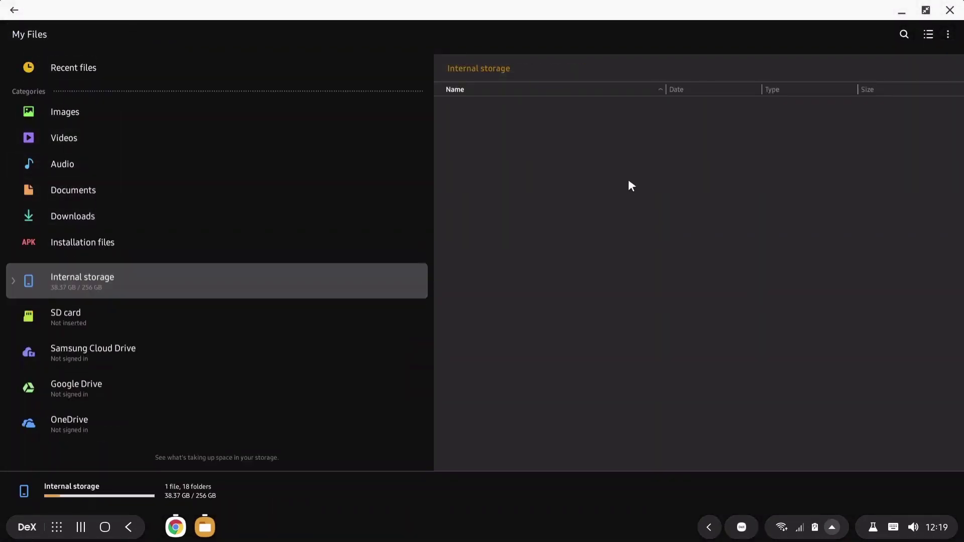
- Open Alarms, then browse Android/data/com.android.systemui/files/backupwallpapers
double_click(504, 115)
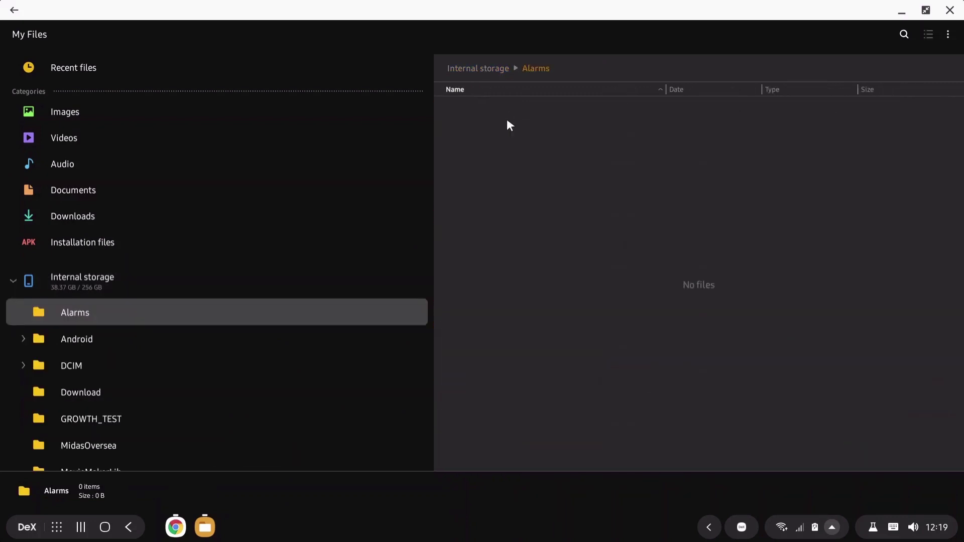
left_click(92, 369)
left_click(87, 343)
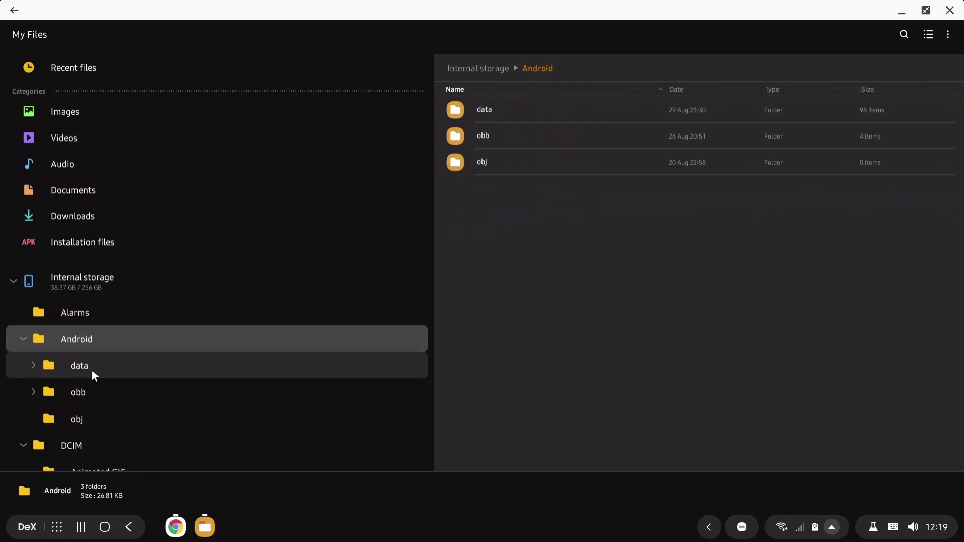
left_click(94, 367)
left_click(517, 156)
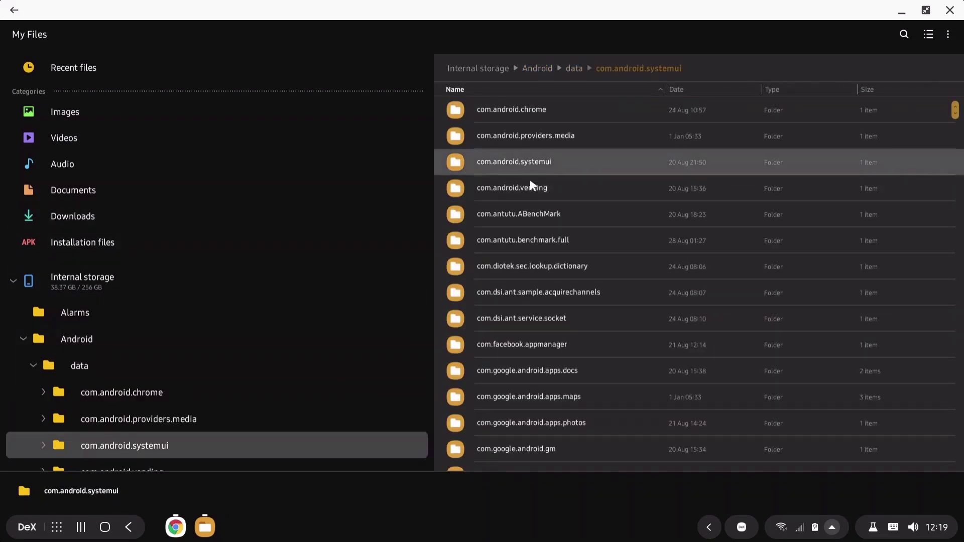
left_click(510, 106)
left_click(522, 110)
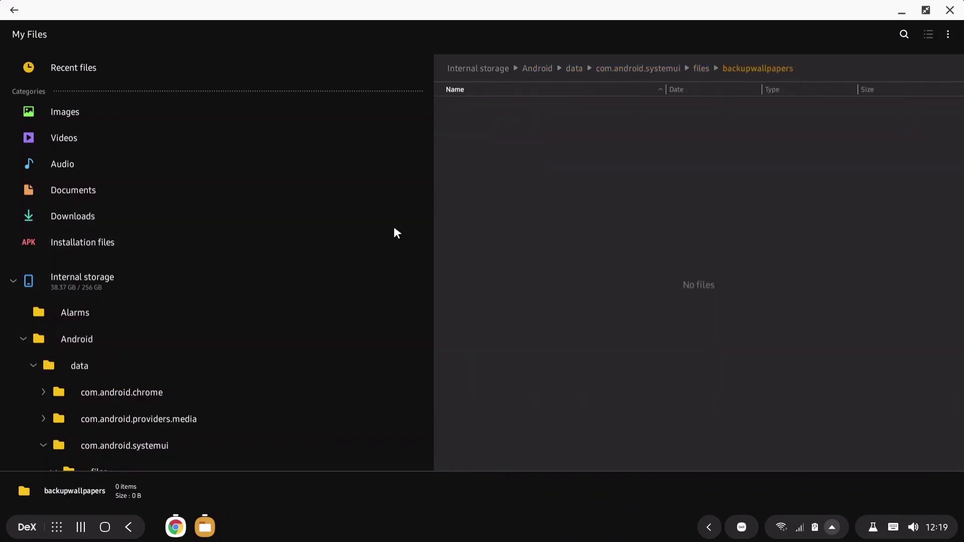
- Collapse Android, view DCIM's Live message folder, and close My Files
left_click(79, 339)
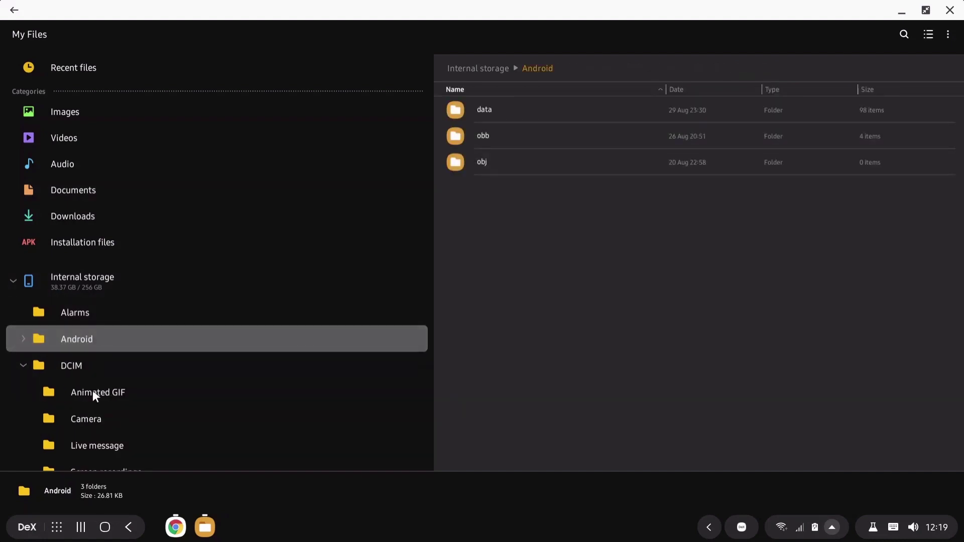
left_click(111, 452)
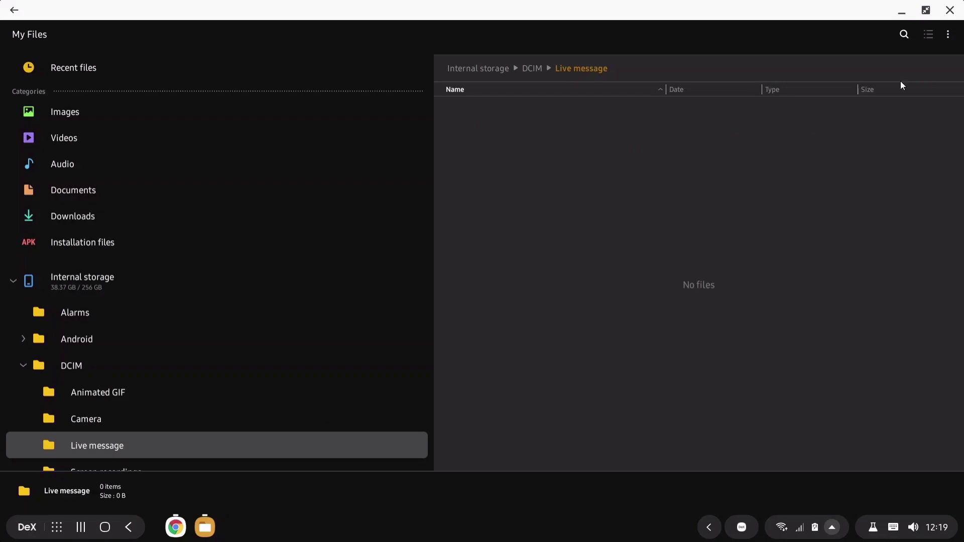
left_click(949, 10)
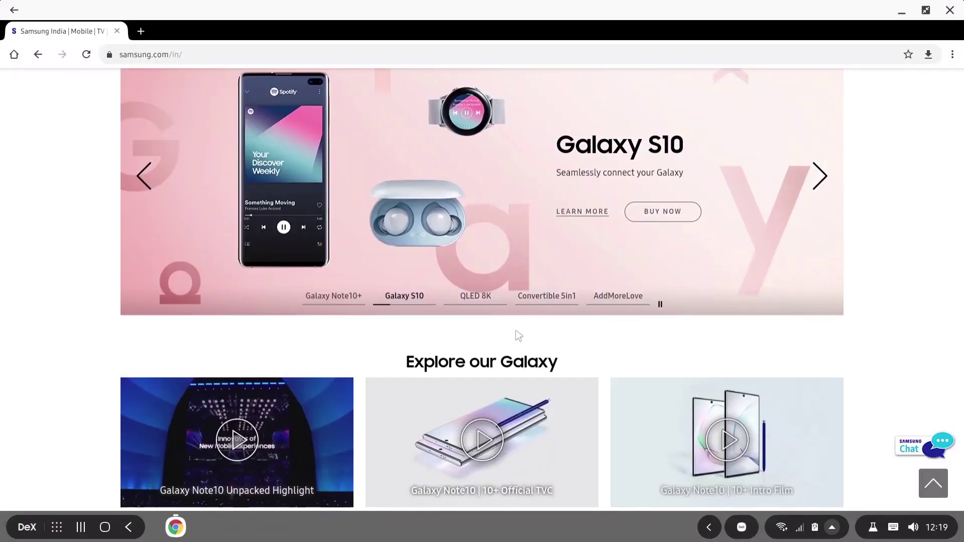
- Close Chrome and review the ten recent app cards, including Spotify and YouTube
scroll(877, 156, "down", 3)
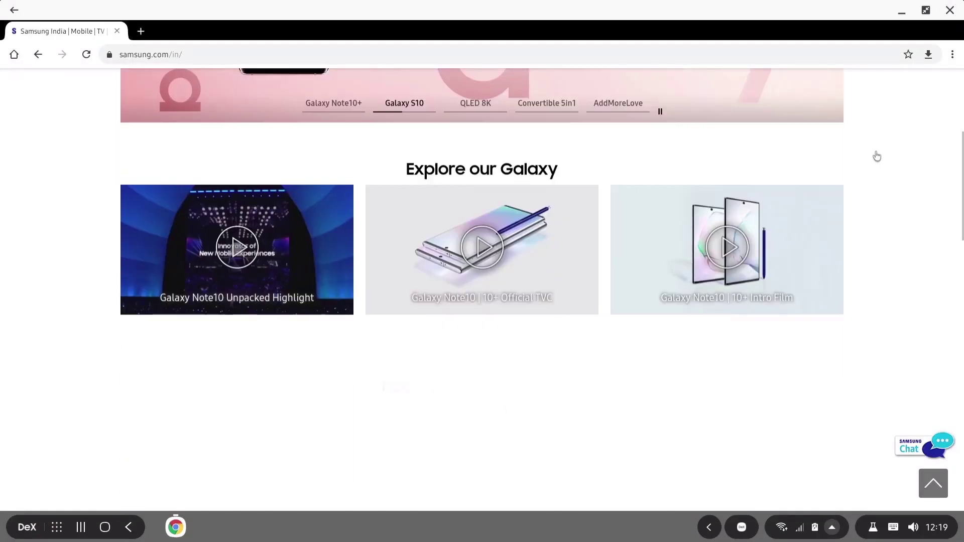
left_click(950, 11)
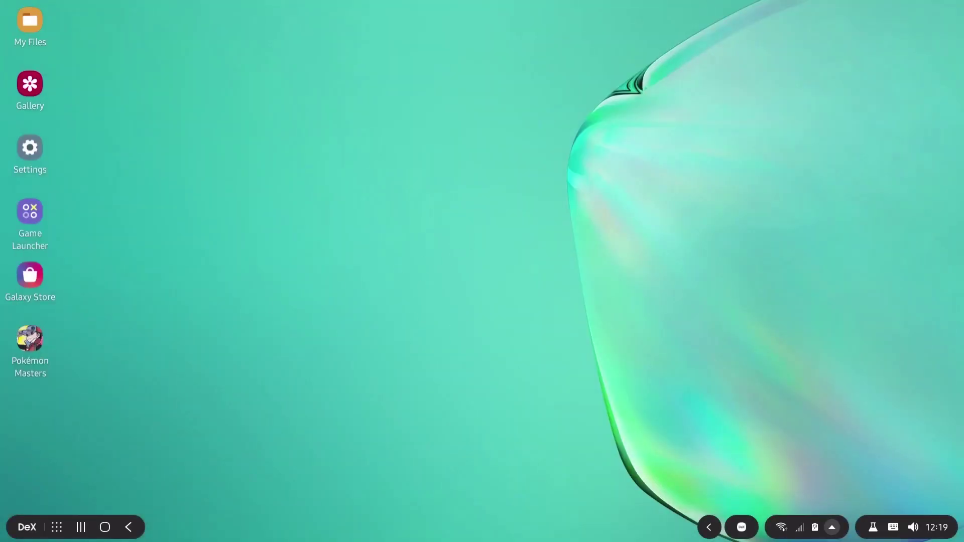
left_click(82, 527)
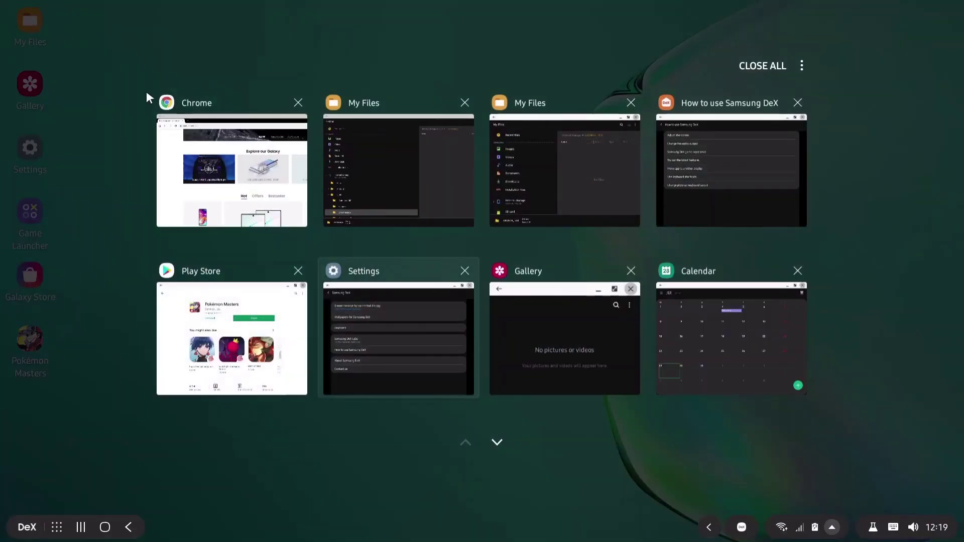
scroll(550, 408, "down", 1)
scroll(549, 407, "up", 1)
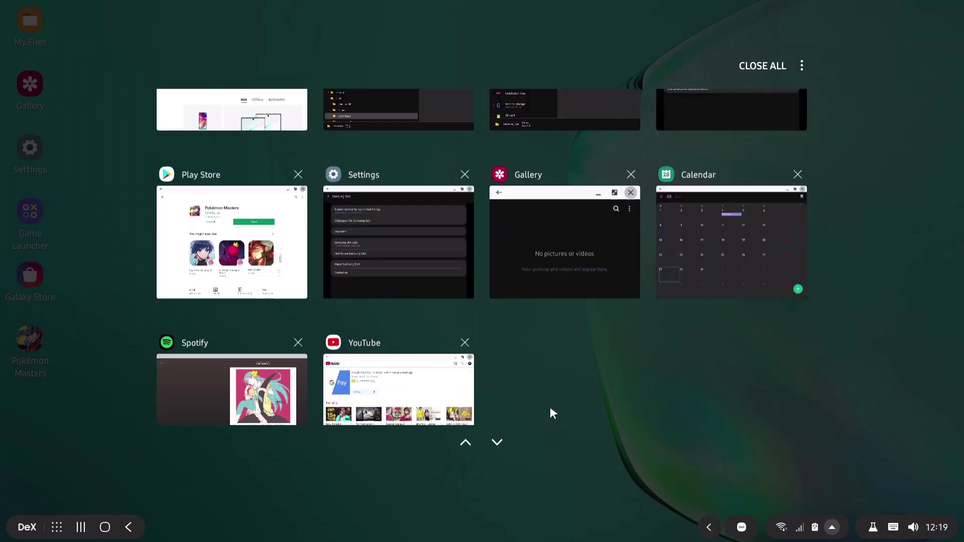
scroll(550, 406, "down", 1)
scroll(550, 413, "up", 1)
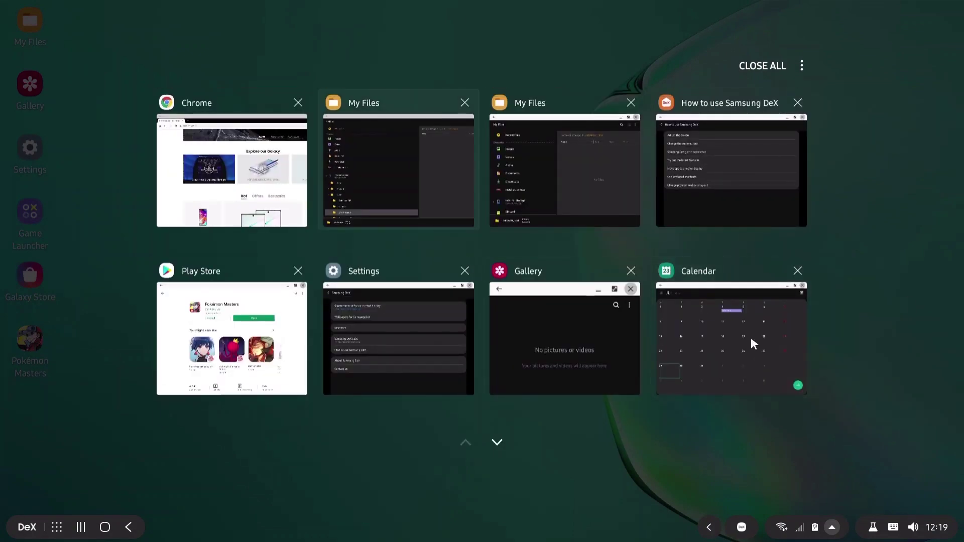
left_click(804, 63)
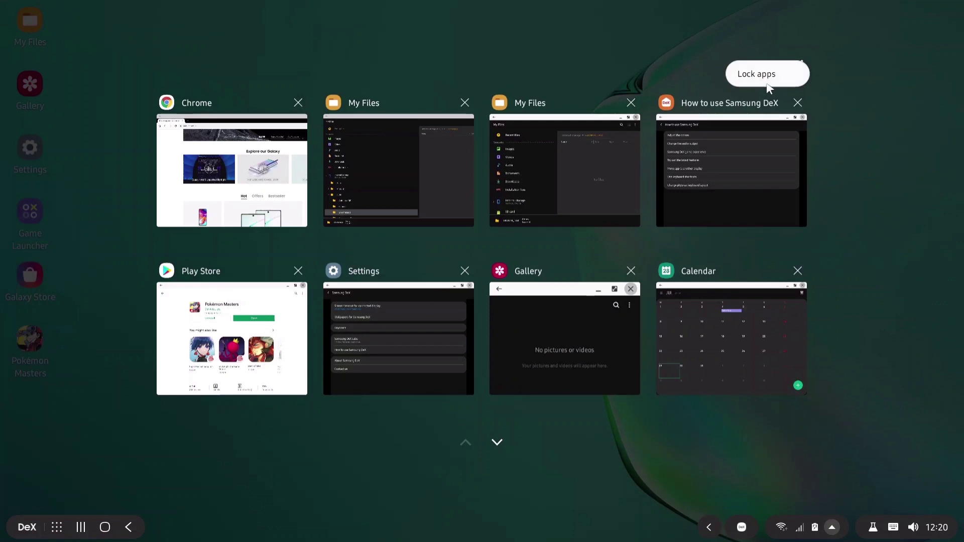
left_click(885, 206)
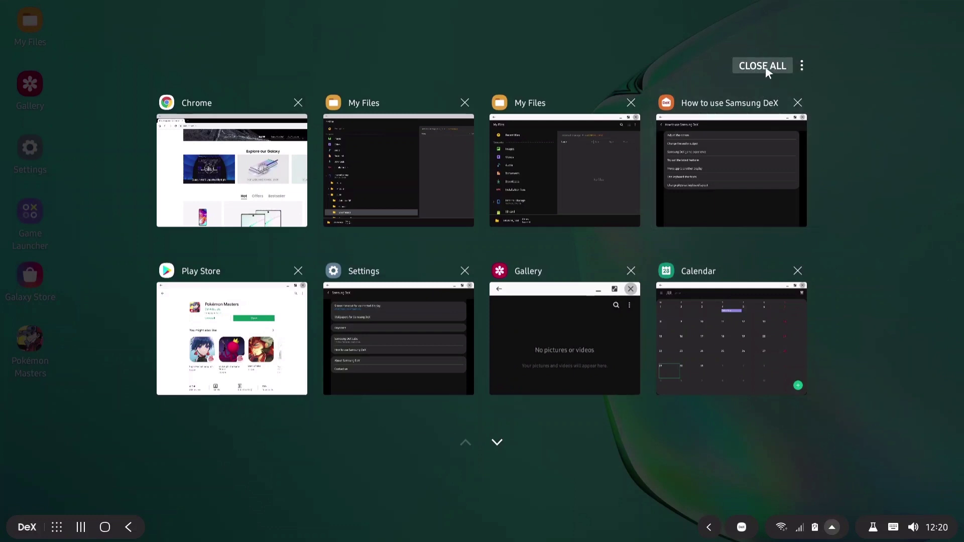
- Clear all recent apps, confirm 'No recent items', and return to the desktop
left_click(766, 66)
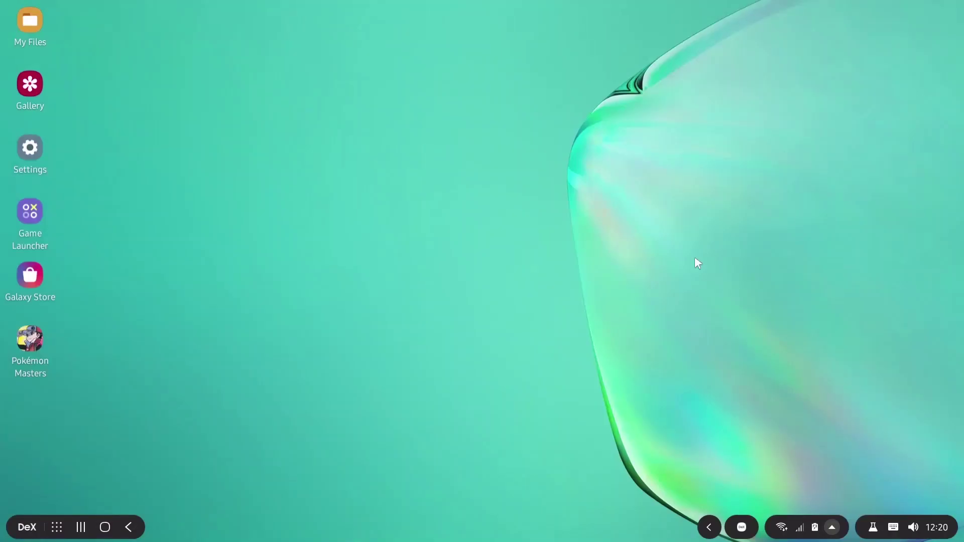
left_click(80, 528)
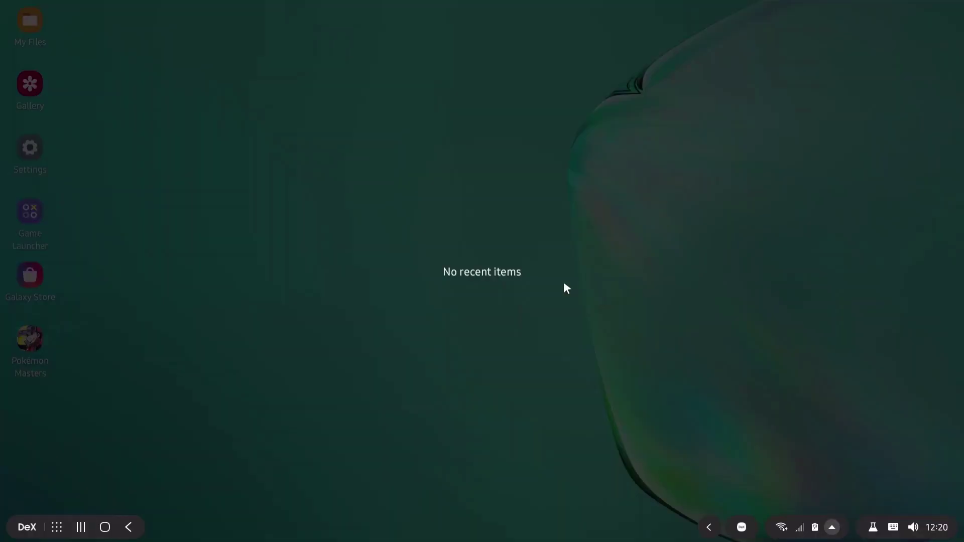
left_click(322, 440)
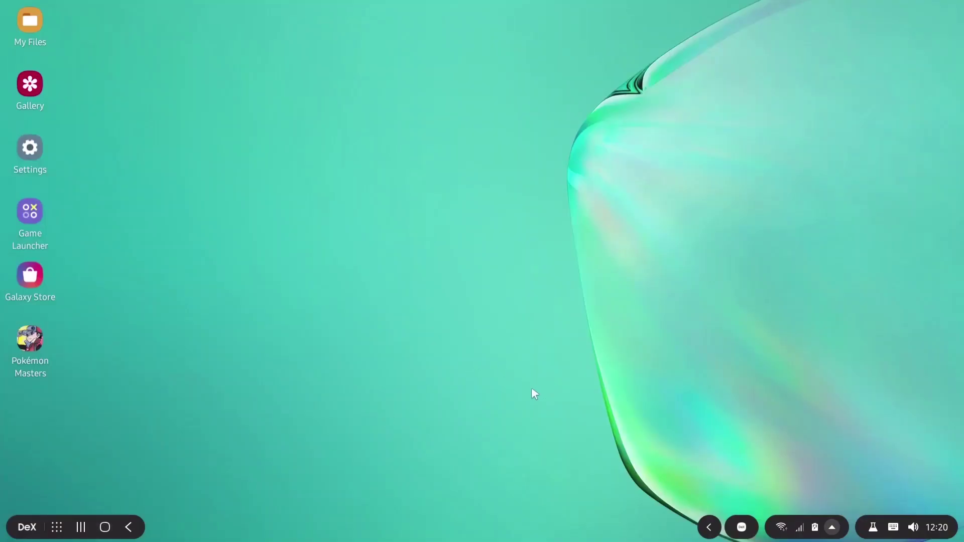